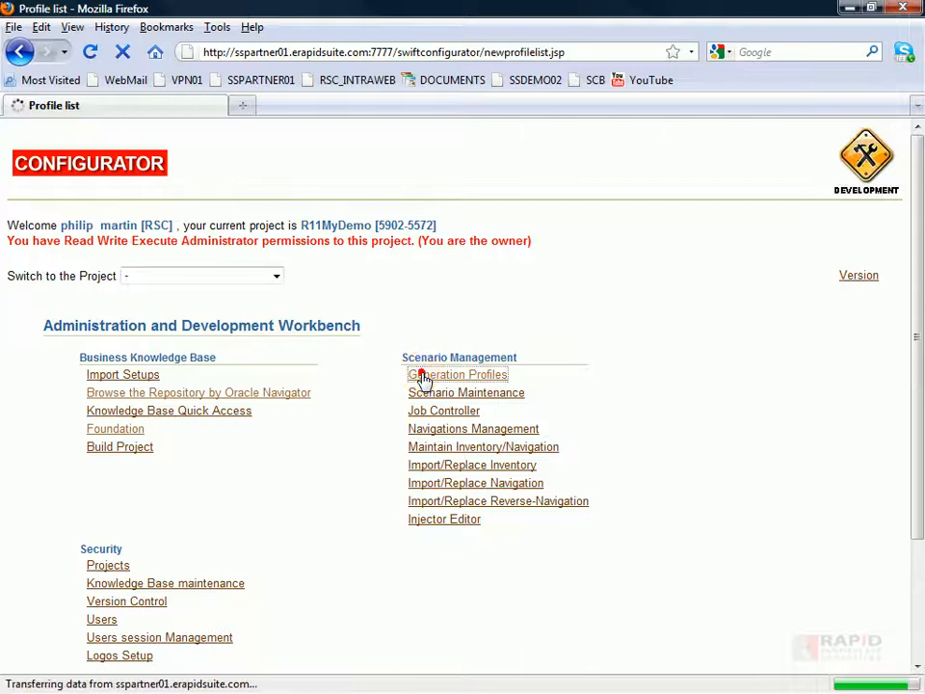
# Step: Open the Generation Profiles list of the R11MyDemo project
pyautogui.click(424, 376)
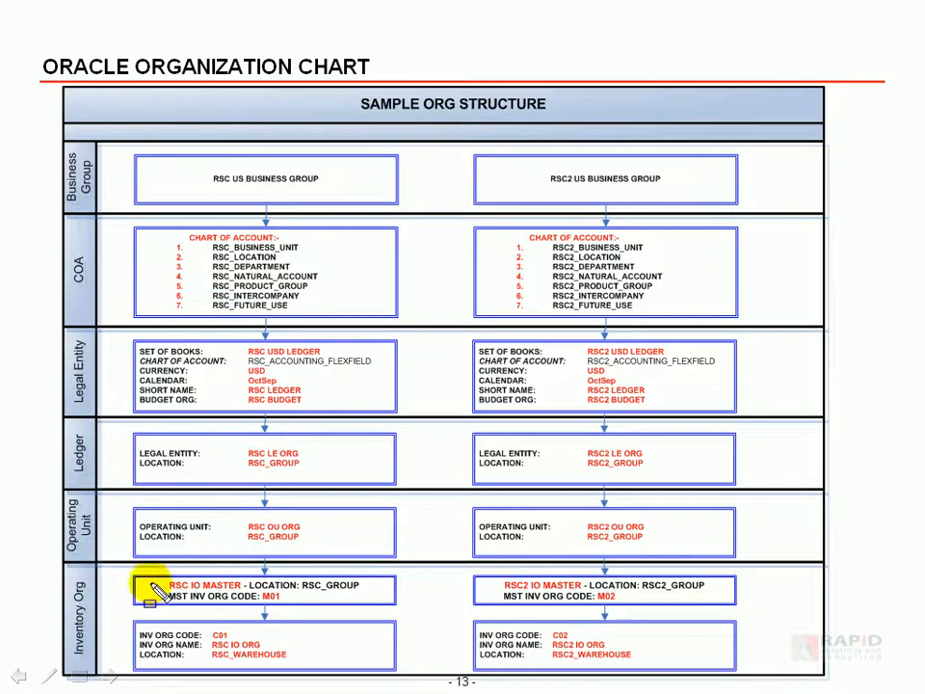
pyautogui.moveTo(115, 601)
pyautogui.mouseDown()
pyautogui.moveTo(315, 626)
pyautogui.moveTo(420, 683)
pyautogui.mouseUp()
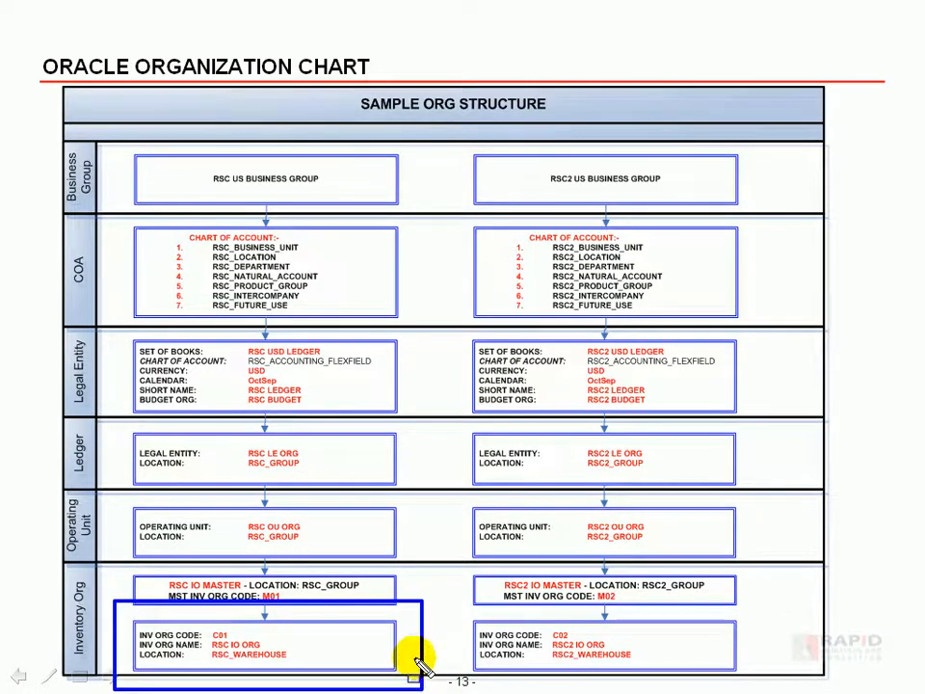
pyautogui.hotkey('ctrl', 'z')
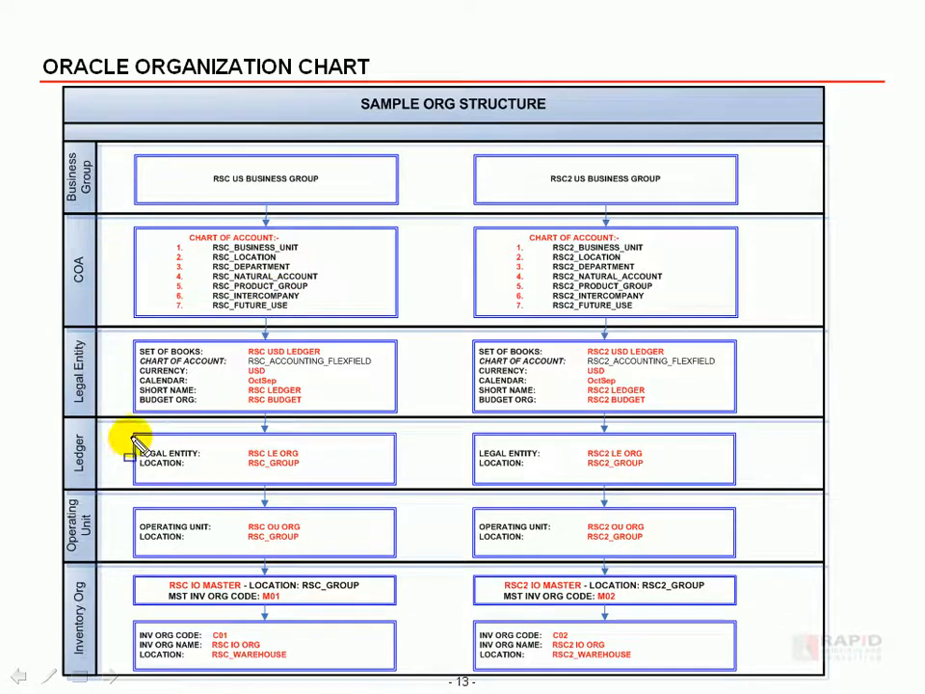
pyautogui.moveTo(114, 480)
pyautogui.mouseDown()
pyautogui.moveTo(320, 497)
pyautogui.moveTo(454, 597)
pyautogui.moveTo(435, 674)
pyautogui.moveTo(449, 680)
pyautogui.mouseUp()
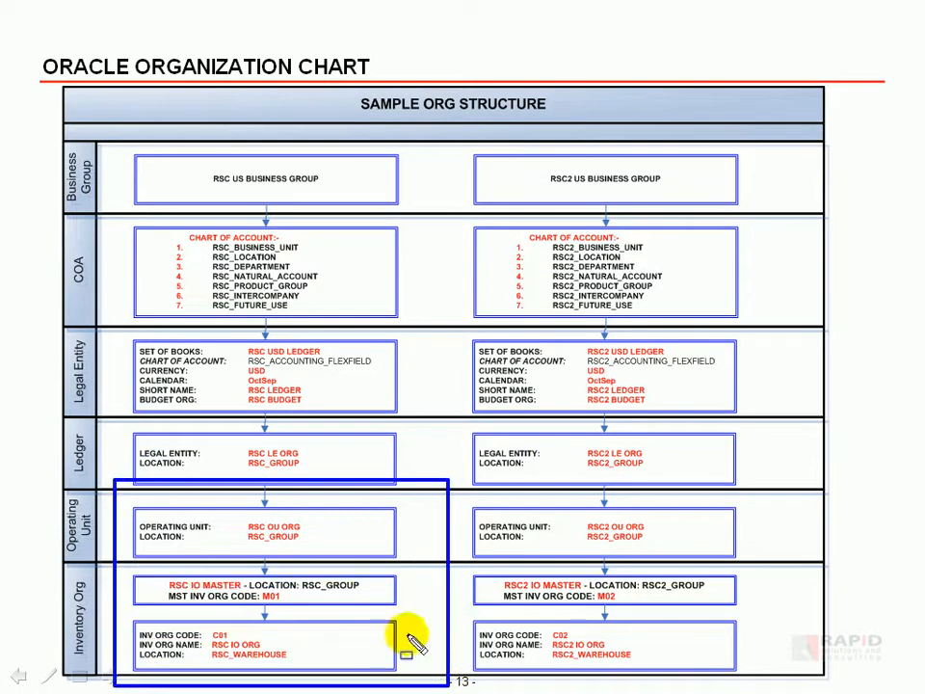
pyautogui.moveTo(197, 351); pyautogui.dragTo(166, 379)
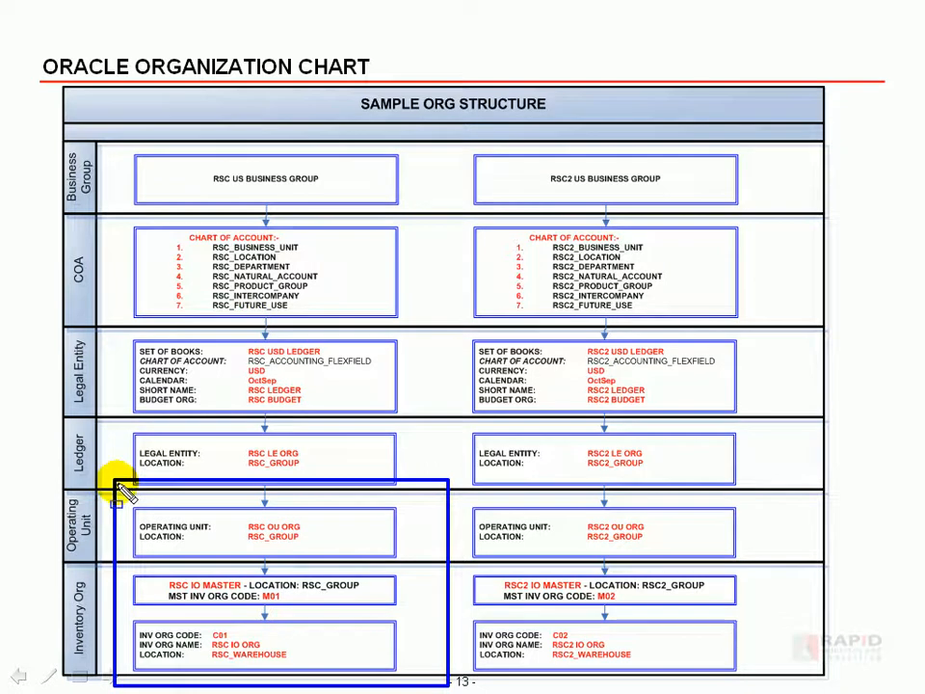
pyautogui.moveTo(103, 134)
pyautogui.mouseDown()
pyautogui.moveTo(381, 517)
pyautogui.moveTo(433, 656)
pyautogui.moveTo(423, 677)
pyautogui.mouseUp()
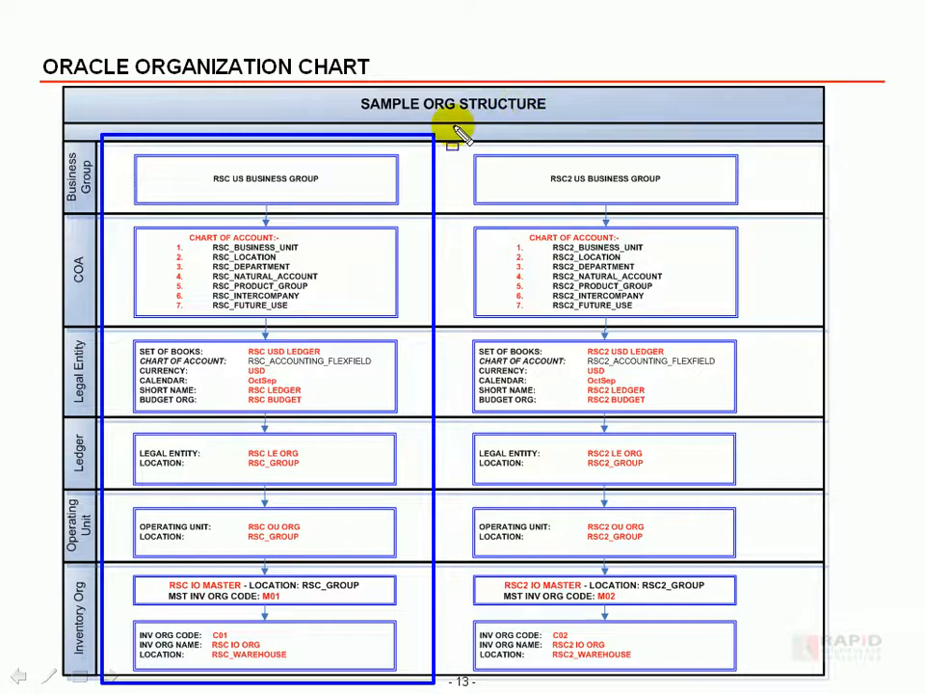
pyautogui.hotkey('ctrl', 'z')
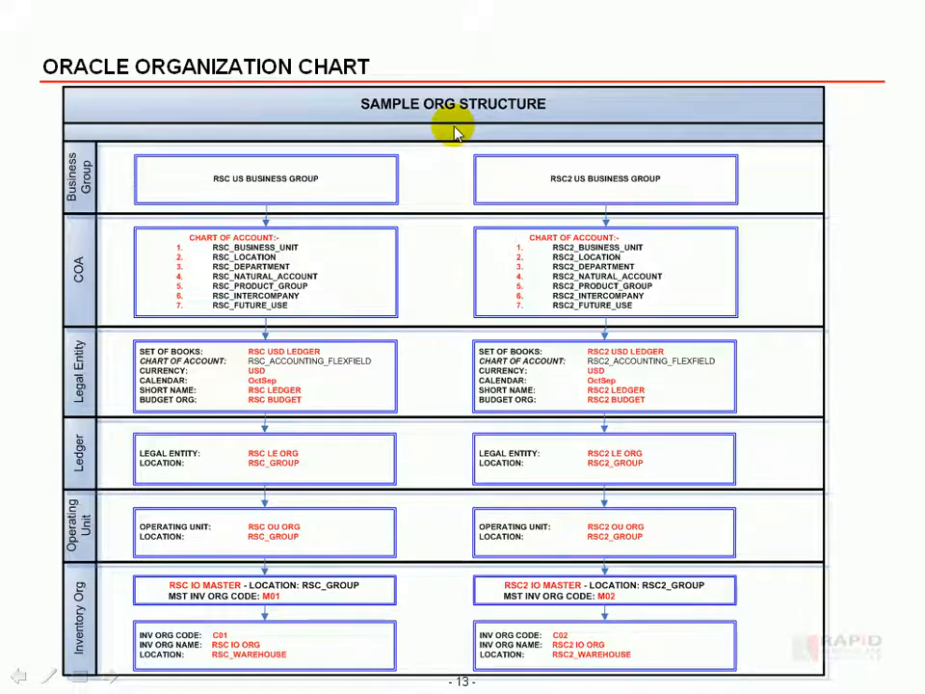
# Step: Switch to Firefox and generate the profile "Extract Template New Instance - COA7" as Excel templates instead of the BWP
pyautogui.hotkey('alt', 'Tab')
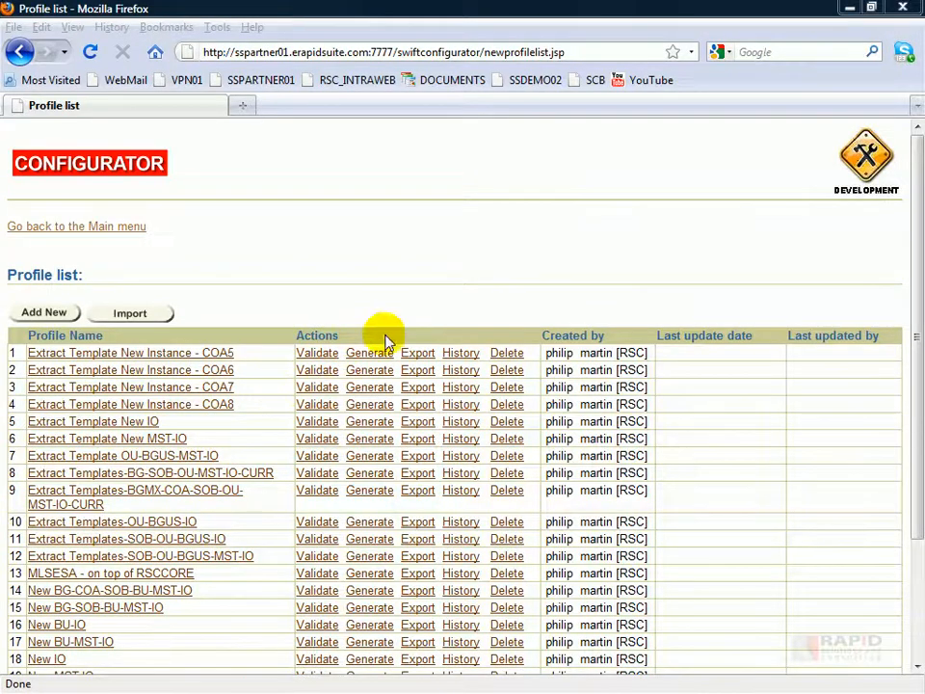
pyautogui.moveTo(911, 252); pyautogui.dragTo(892, 317)
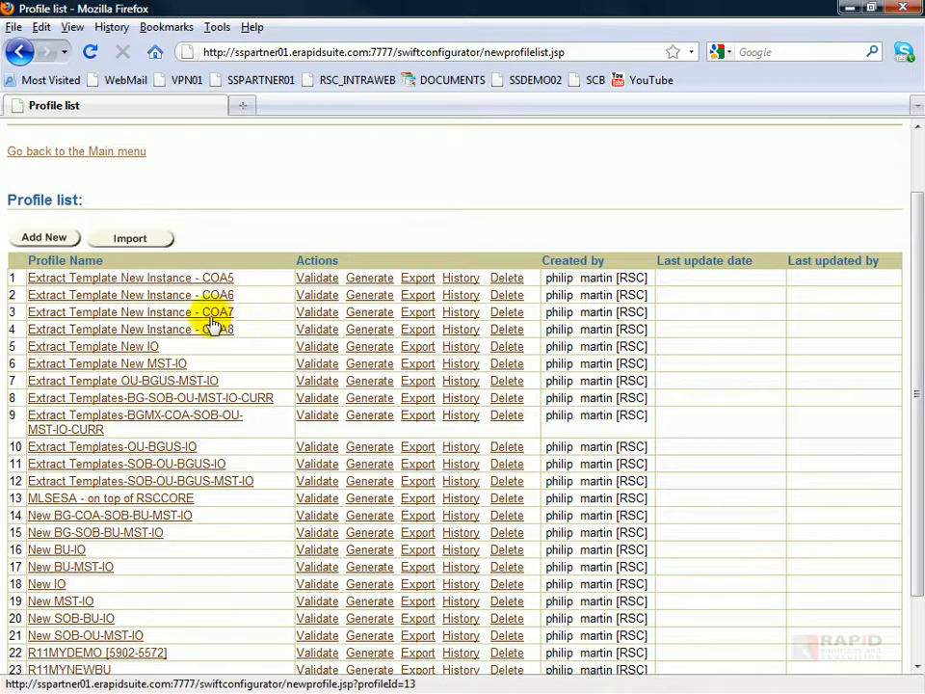
pyautogui.click(370, 316)
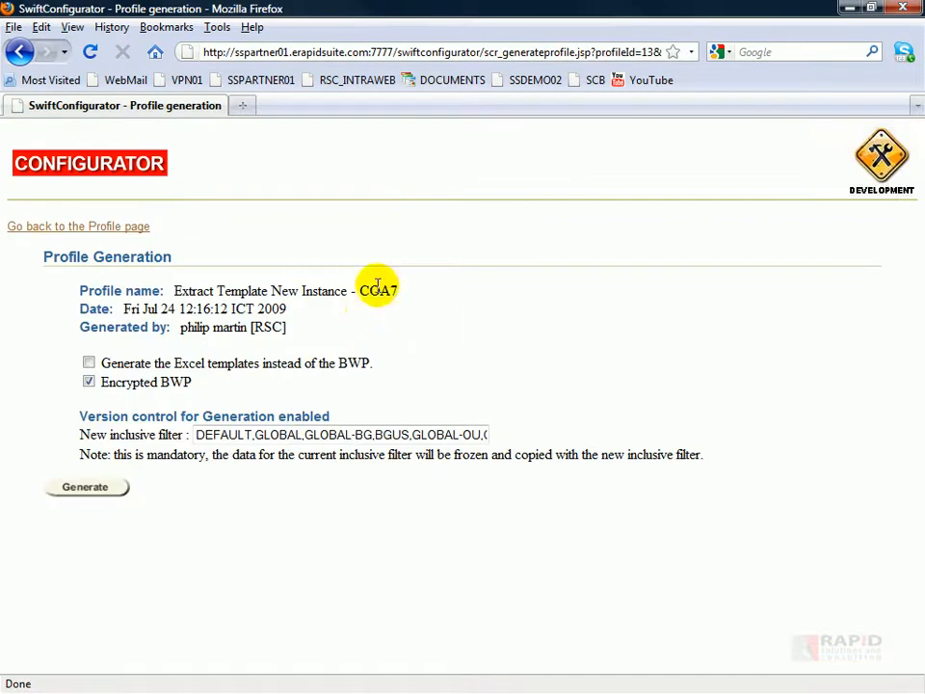
pyautogui.click(88, 365)
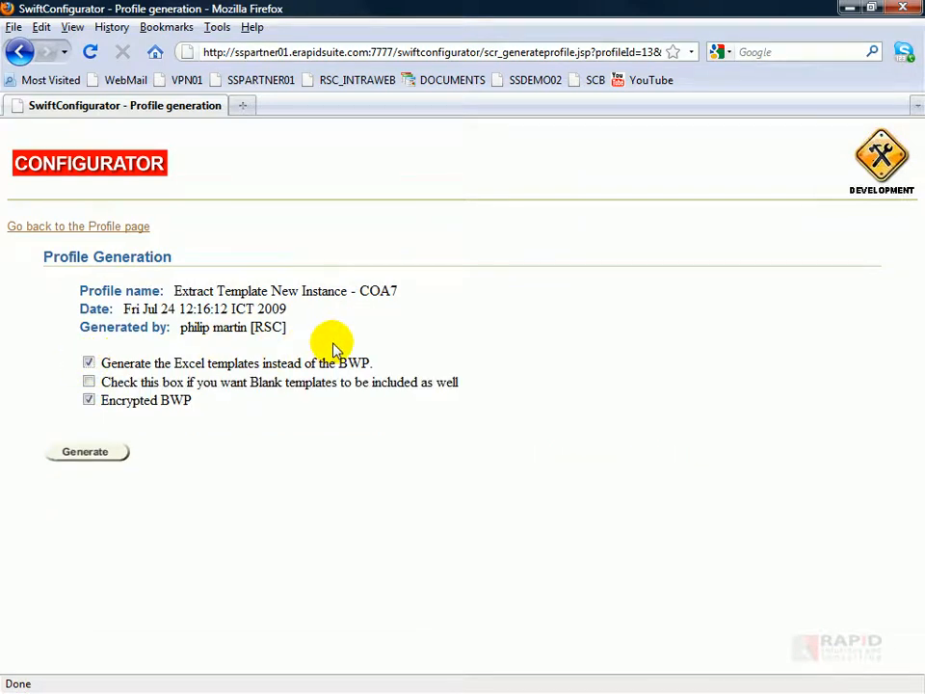
pyautogui.click(87, 453)
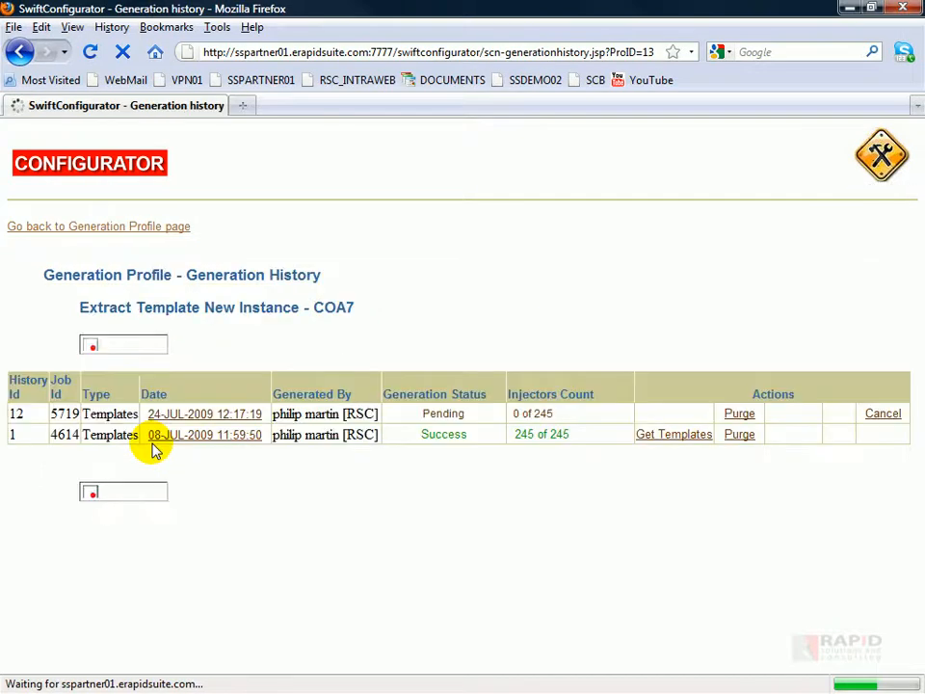
# Step: Refresh the COA7 profile's generation history to monitor the new template generation job until it completes
pyautogui.click(132, 343)
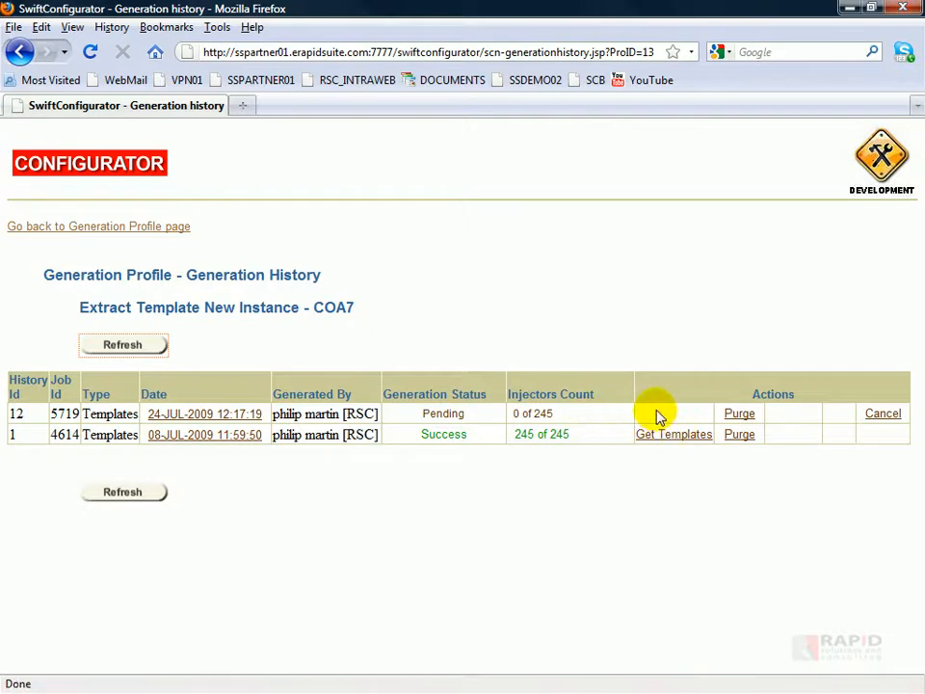
pyautogui.click(128, 345)
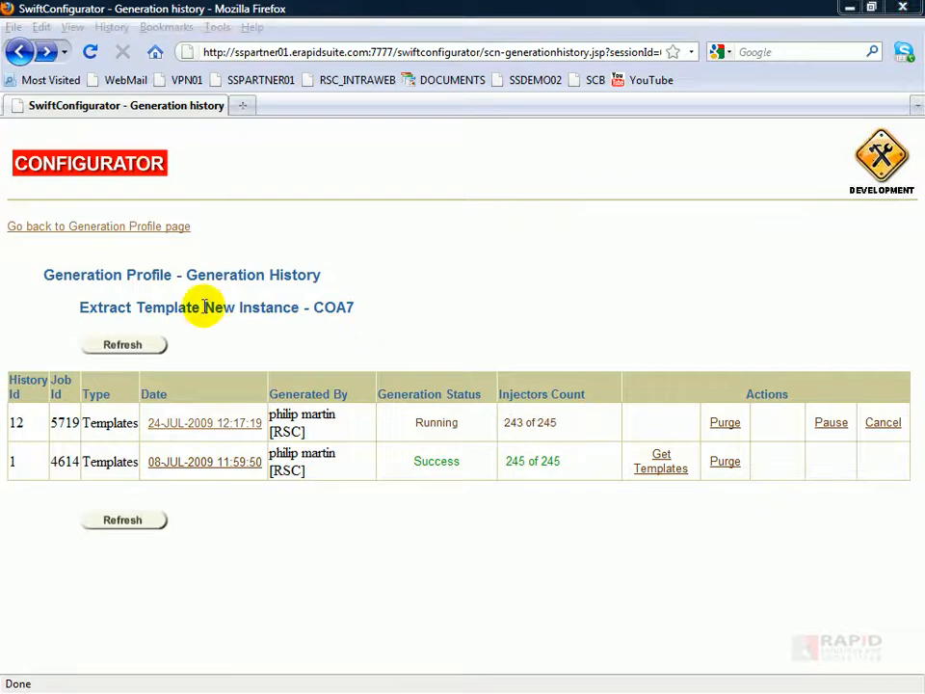
pyautogui.click(117, 345)
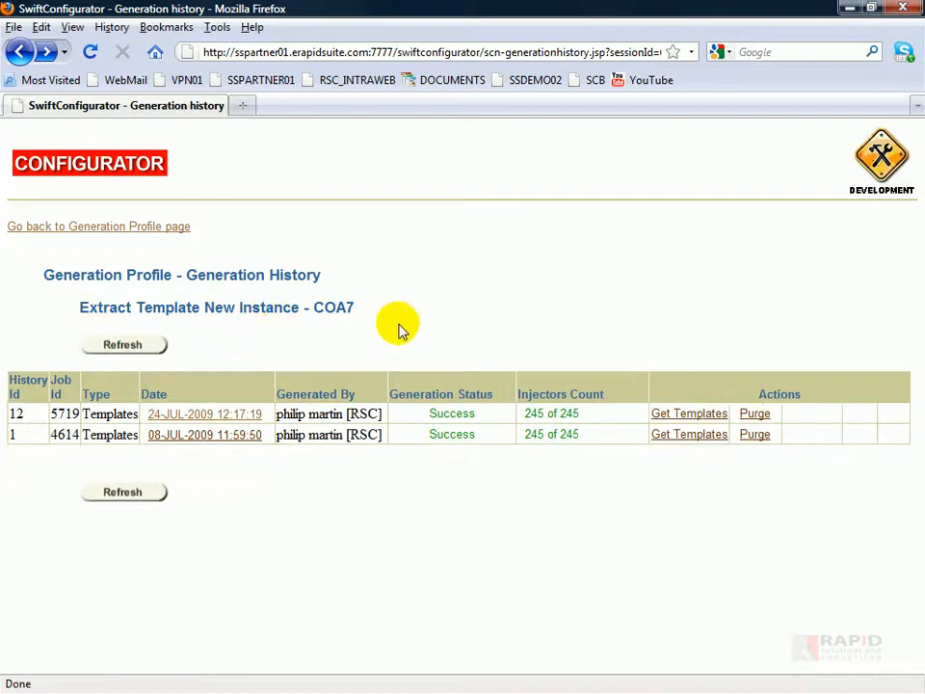
# Step: Review the script statuses in the latest job's generation summary, down to the end, and return to the generation history
pyautogui.click(206, 417)
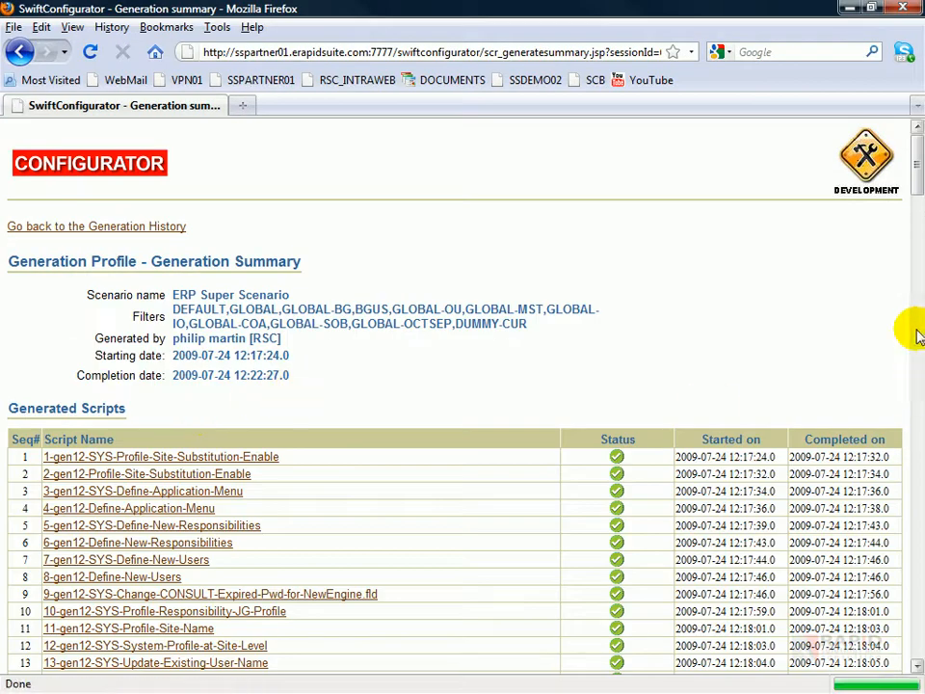
pyautogui.moveTo(914, 147); pyautogui.dragTo(905, 660)
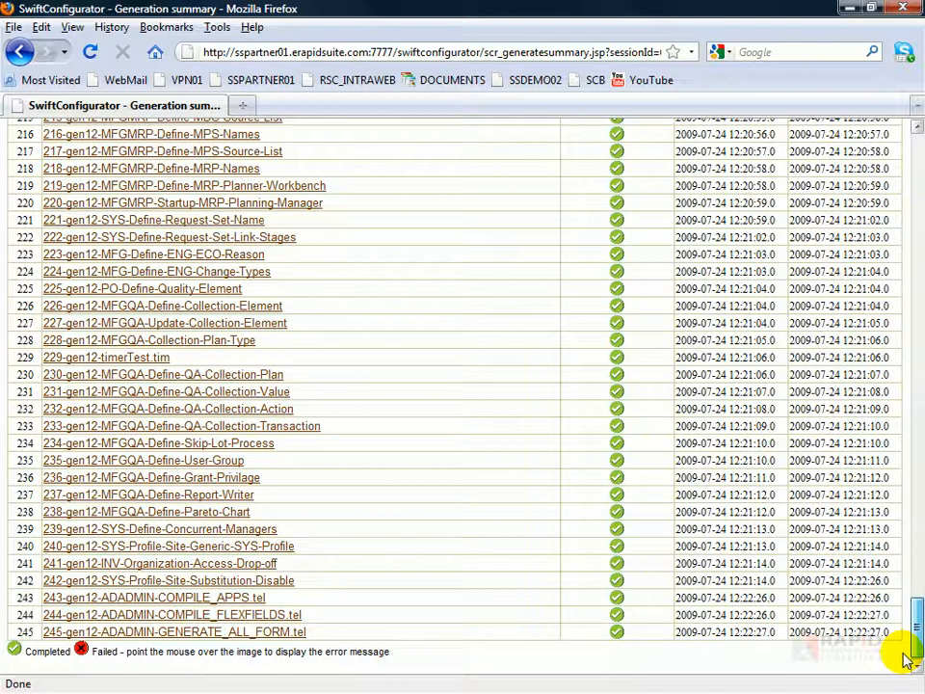
pyautogui.moveTo(917, 631); pyautogui.dragTo(917, 183)
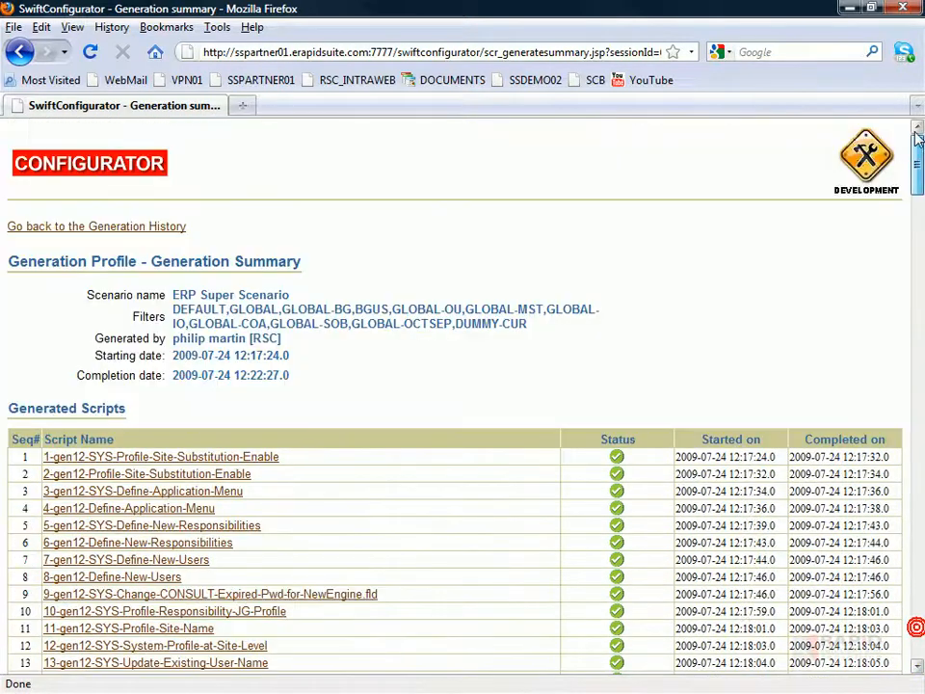
pyautogui.click(136, 226)
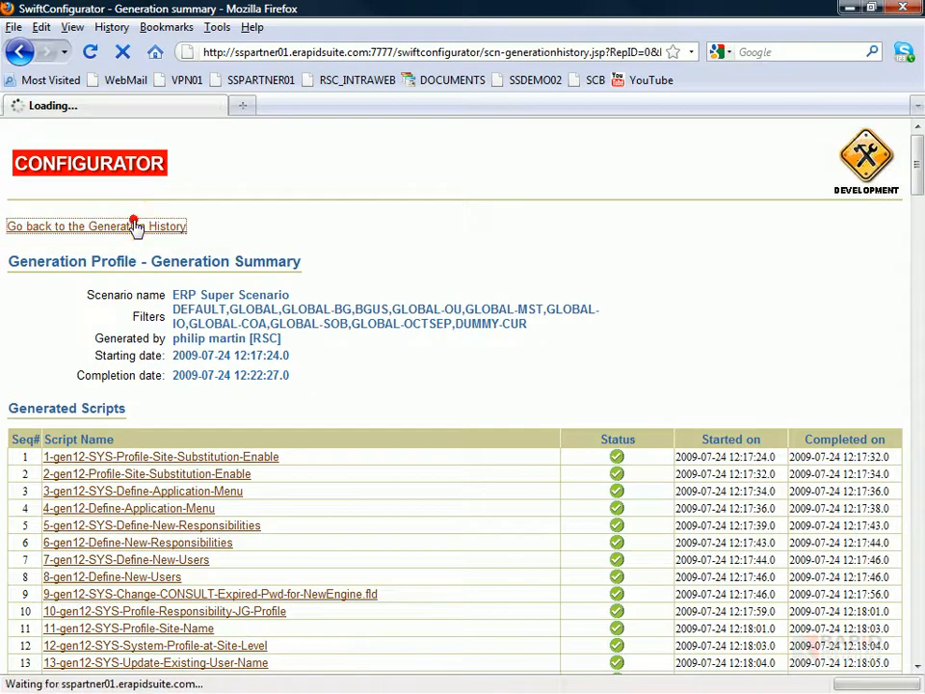
# Step: Get the templates of the newest generation and save templates-pid199-histSeq5719.zip in the R12\TEMP folder
pyautogui.click(681, 415)
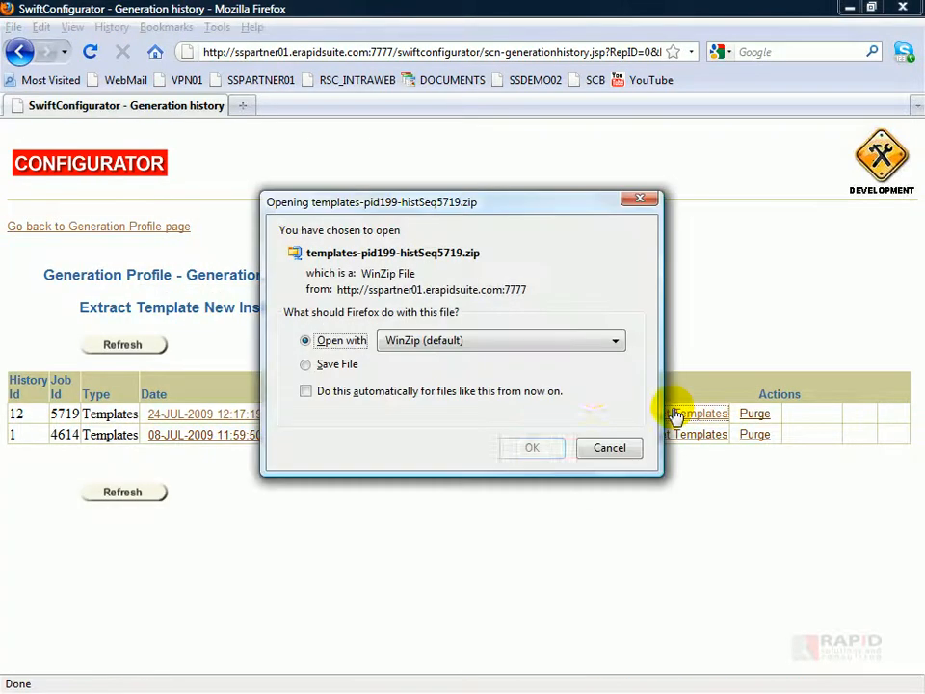
pyautogui.click(305, 366)
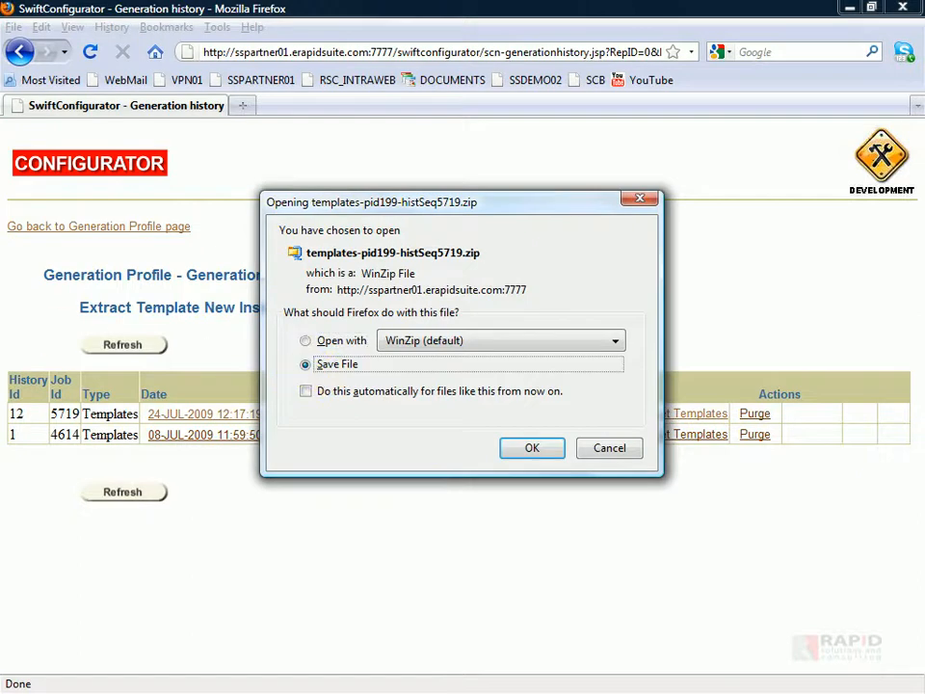
pyautogui.press('Return')
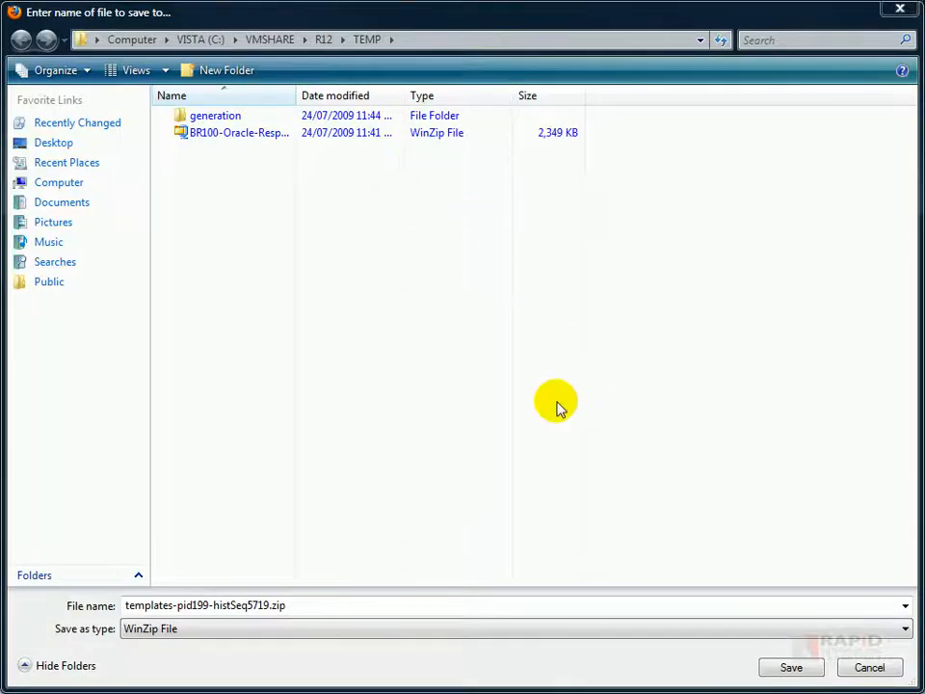
pyautogui.click(780, 668)
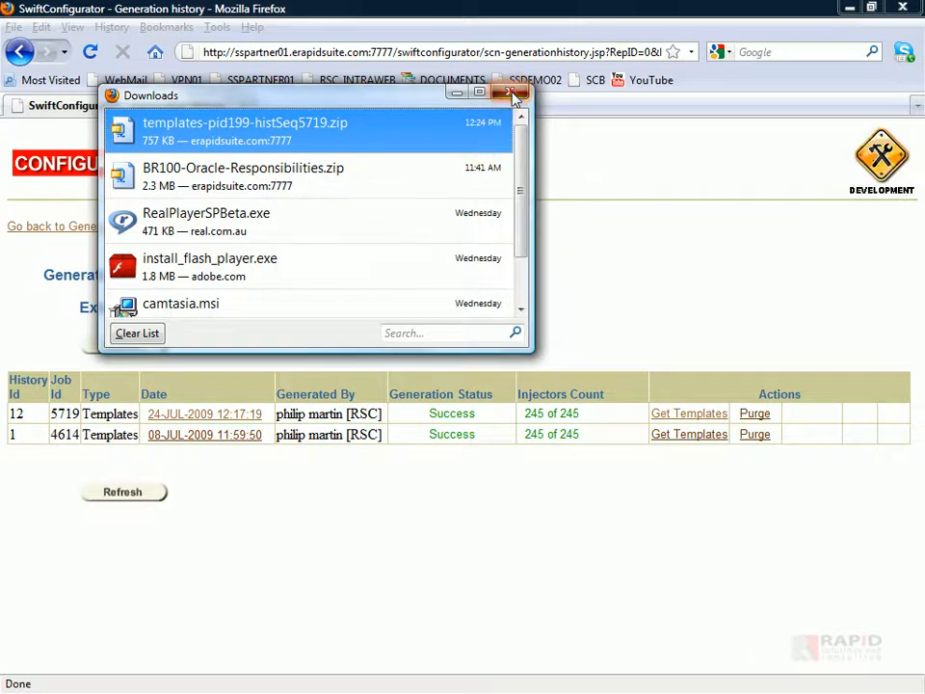
pyautogui.click(511, 94)
# Step: Leave the generation history for the main menu and open Import Setups
pyautogui.click(159, 226)
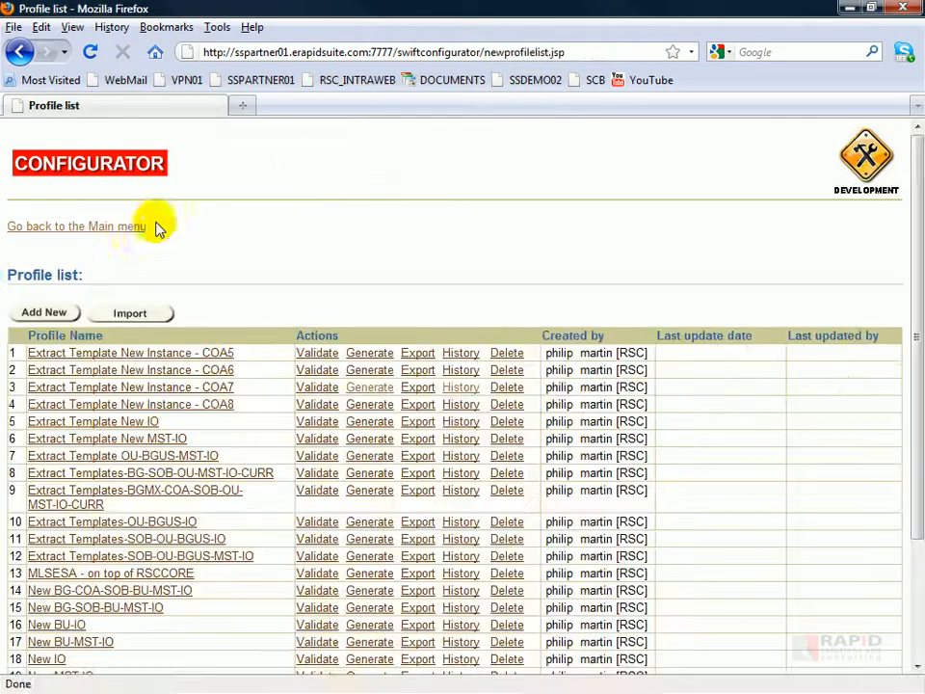
pyautogui.click(103, 228)
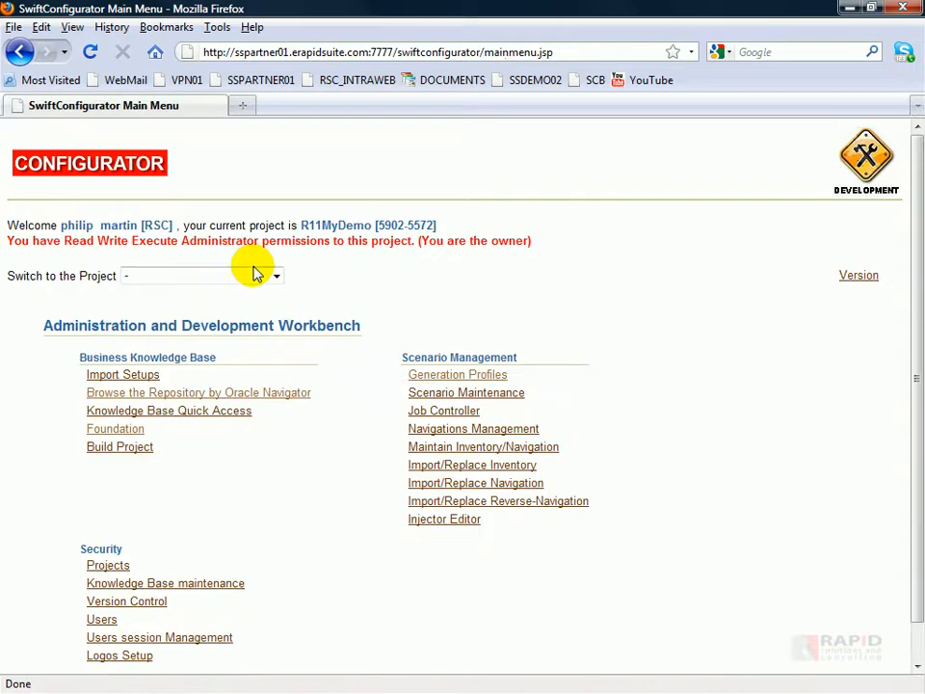
pyautogui.click(135, 376)
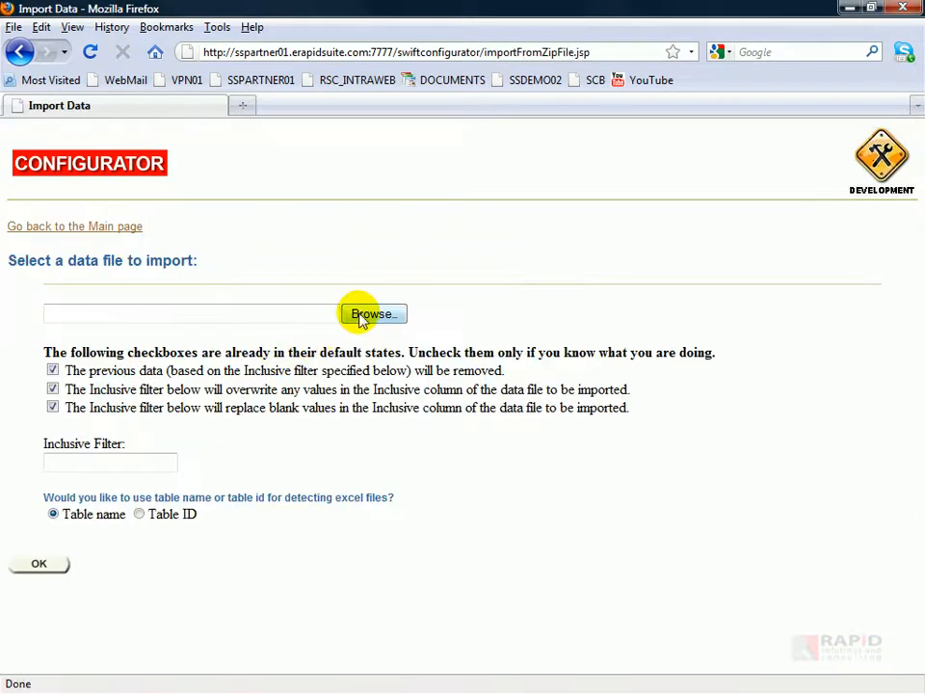
# Step: Import the data file templates-pid199-histSeq5719.zip with the inclusive filter R11DEMO.V01, detecting Excel files by table name
pyautogui.click(364, 313)
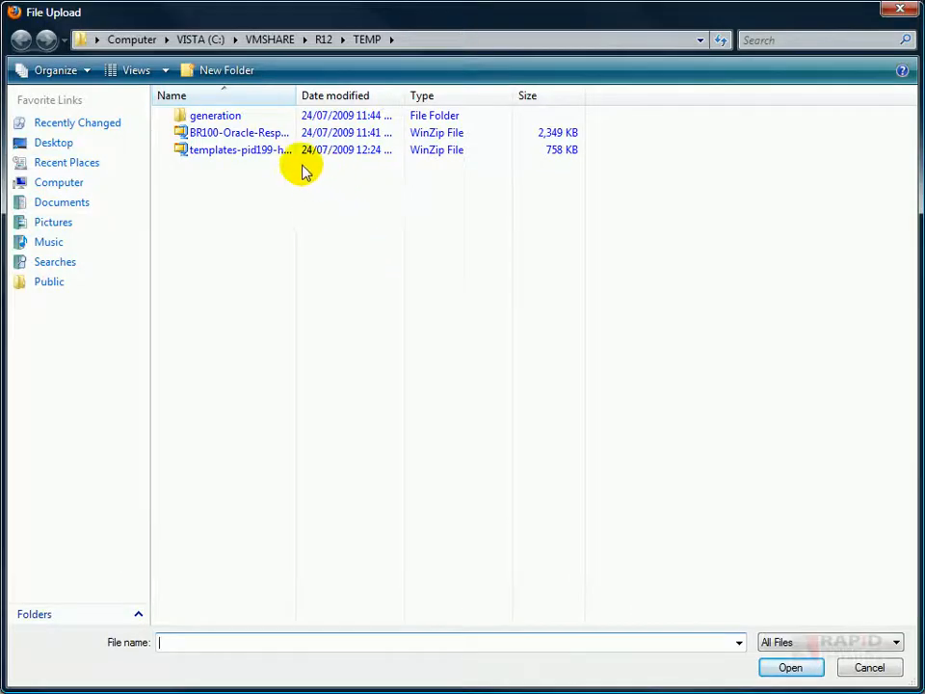
pyautogui.moveTo(294, 95); pyautogui.dragTo(420, 97)
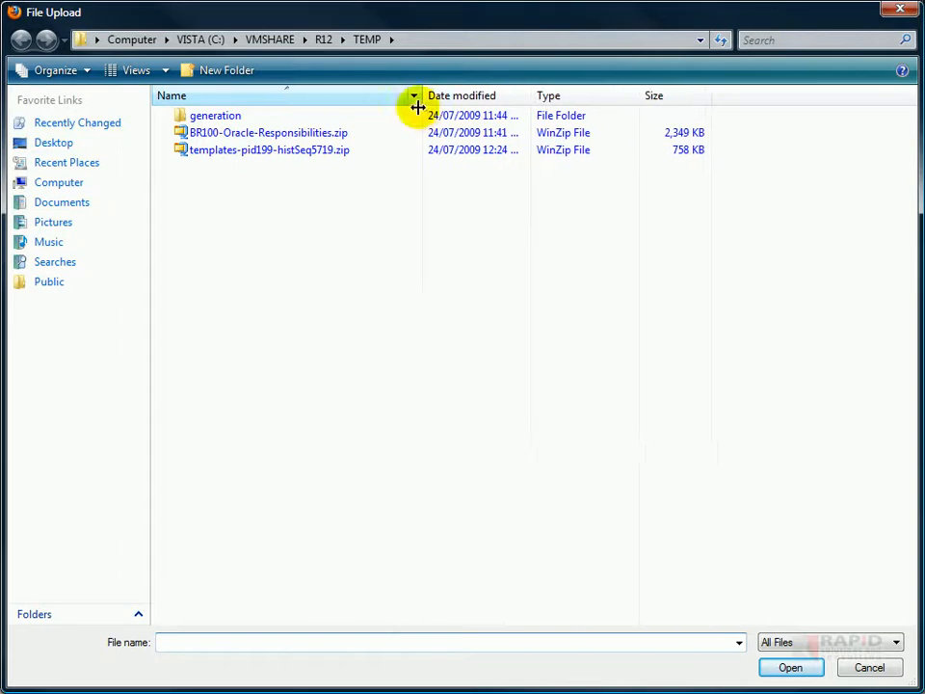
pyautogui.click(224, 153)
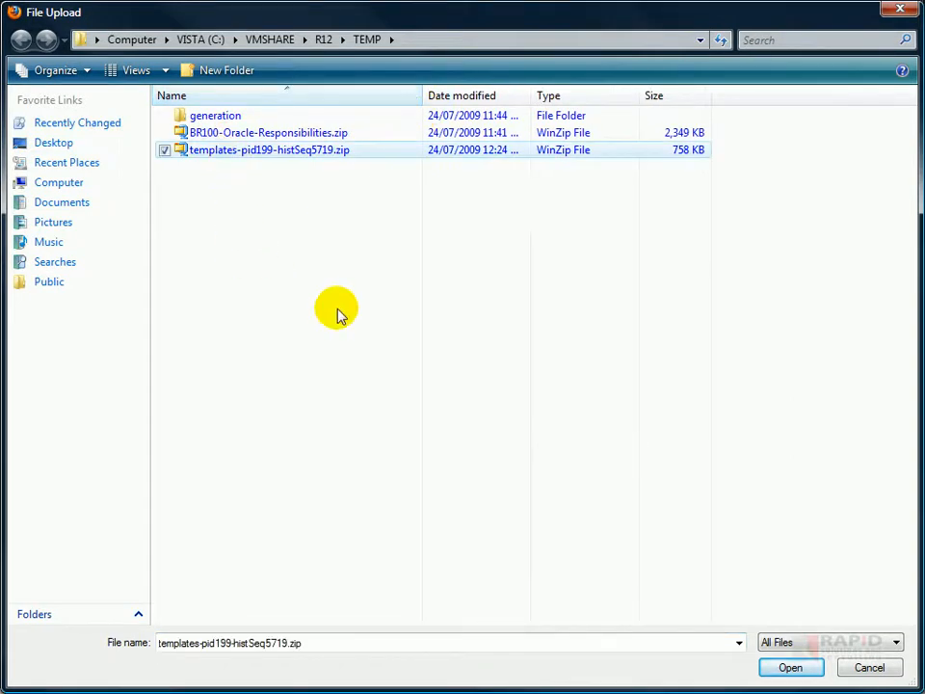
pyautogui.click(782, 667)
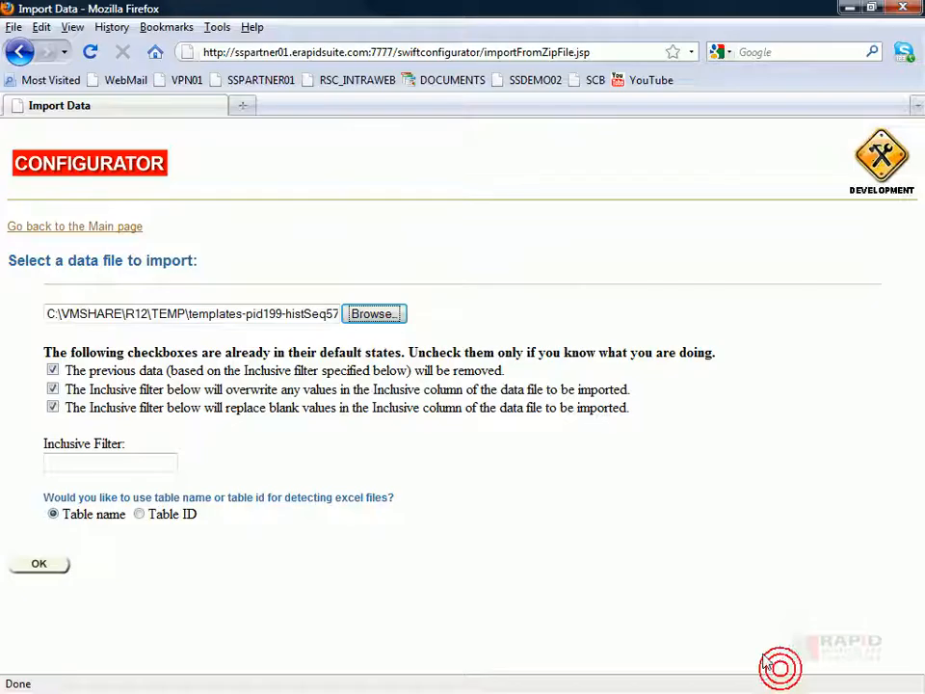
pyautogui.click(108, 463)
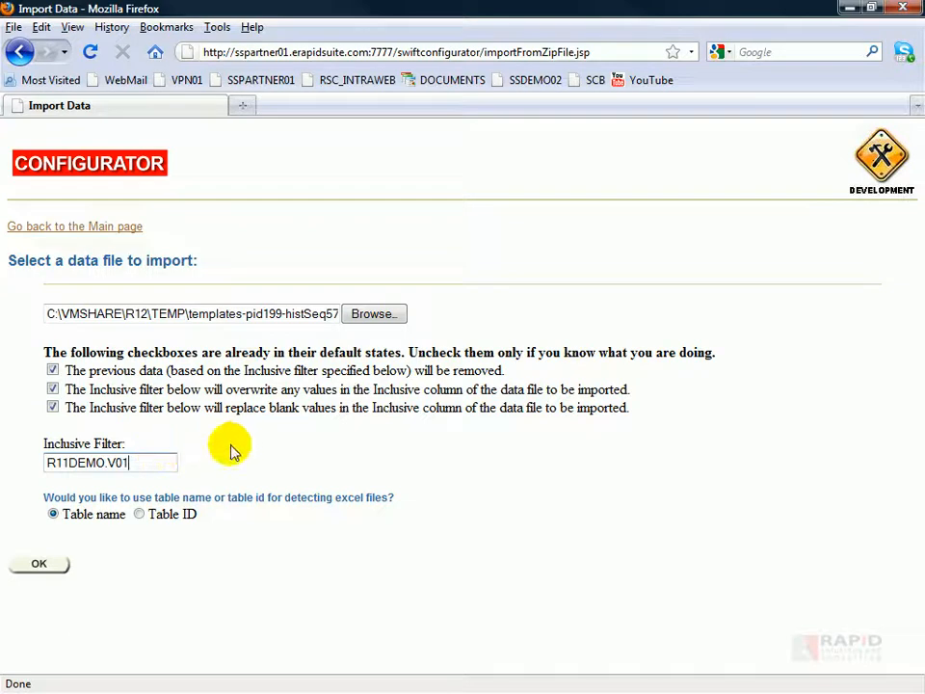
pyautogui.click(38, 563)
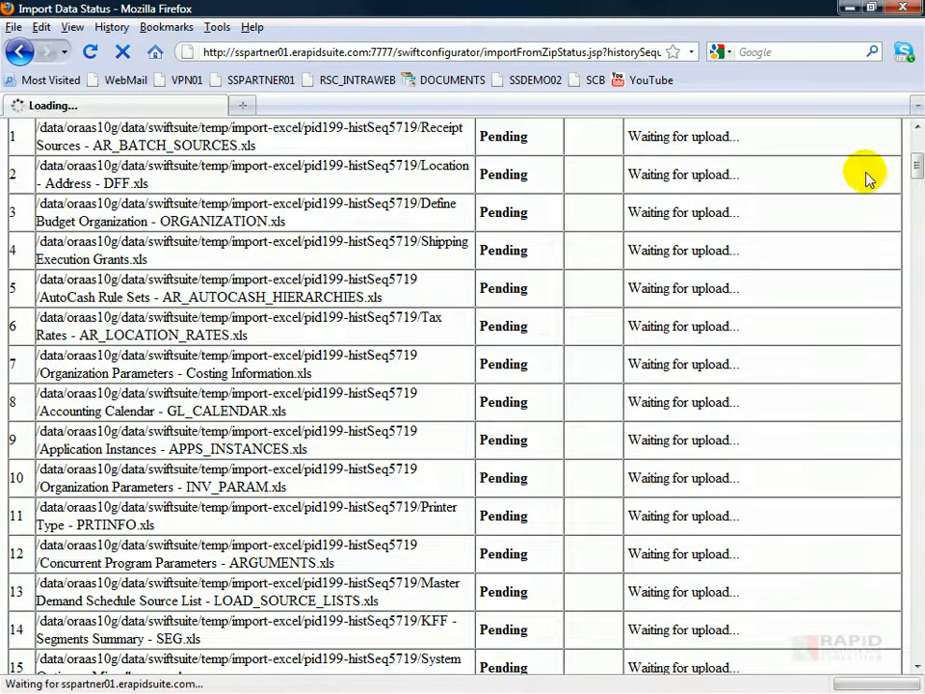
# Step: Examine the import status of the individual Excel files in the running data import job
pyautogui.scroll(-3, 681, 148)
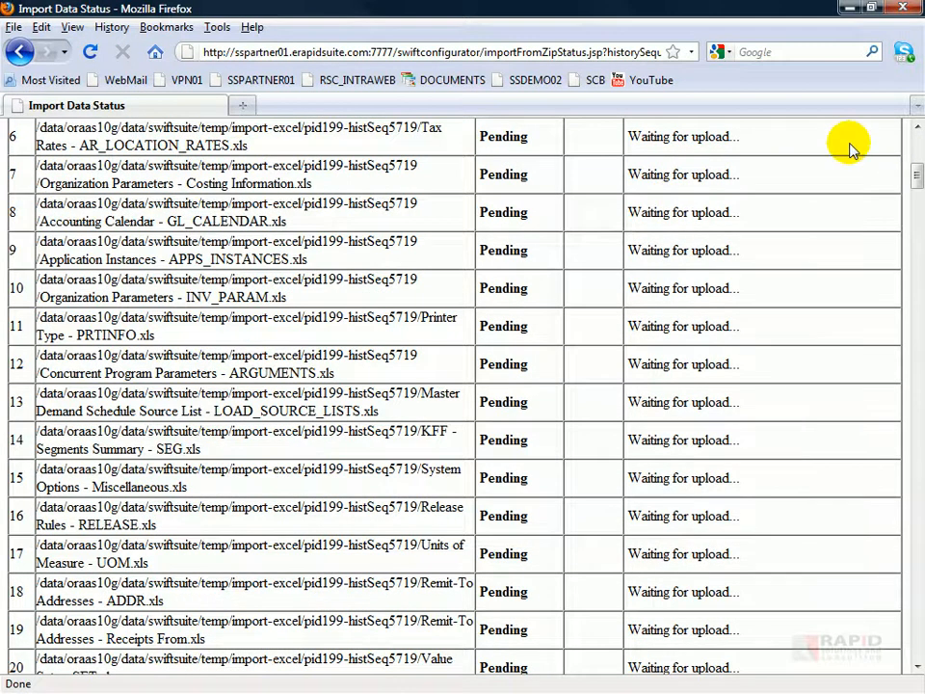
pyautogui.click(916, 142)
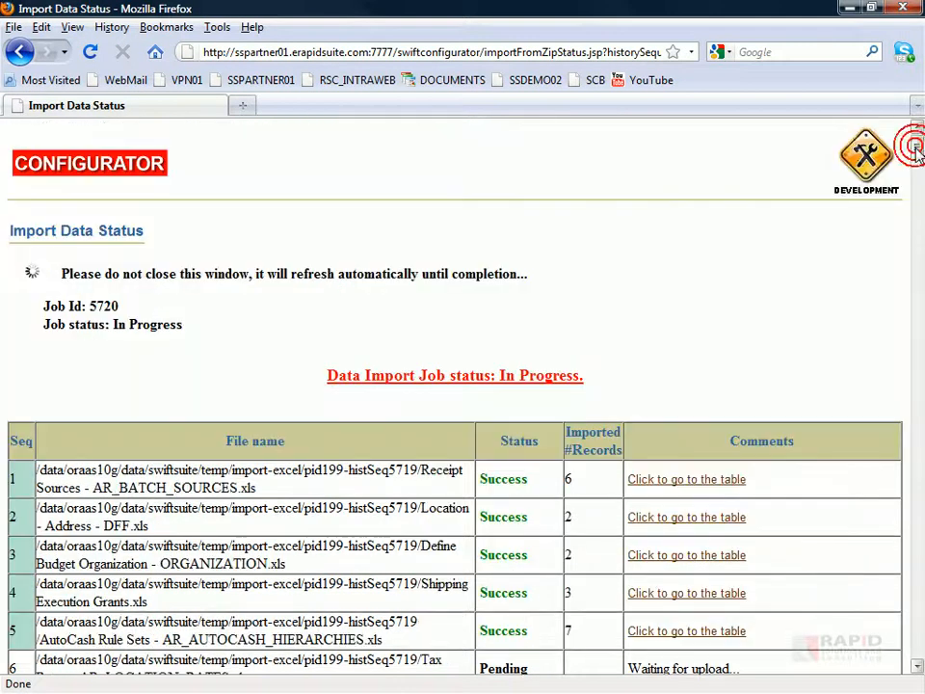
pyautogui.scroll(-10, 757, 237)
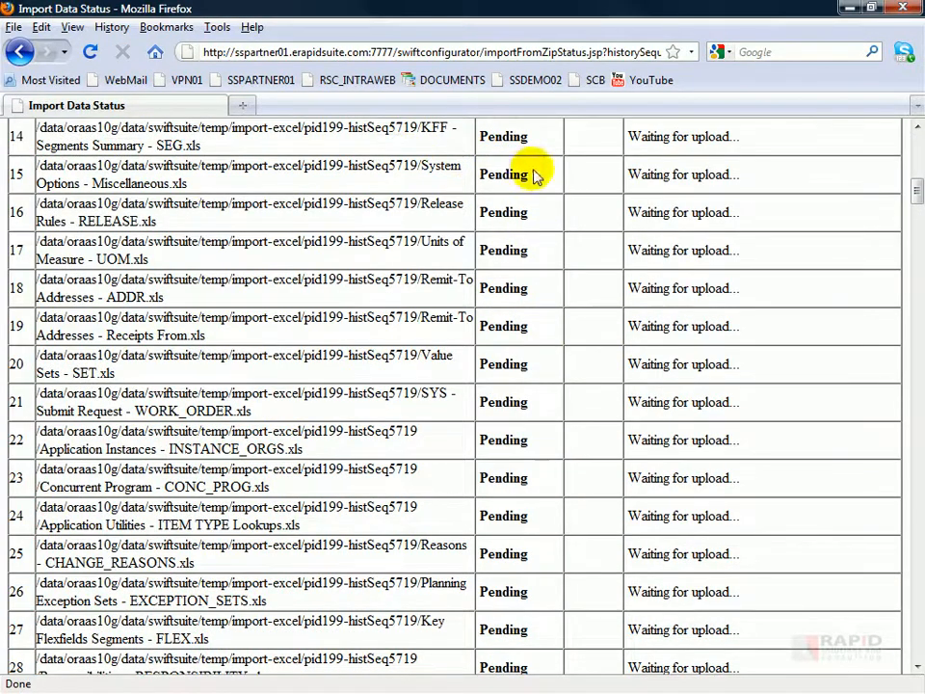
# Step: Check the import status of the remaining Excel files in the data import job and return to the main page
pyautogui.scroll(-6, 231, 183)
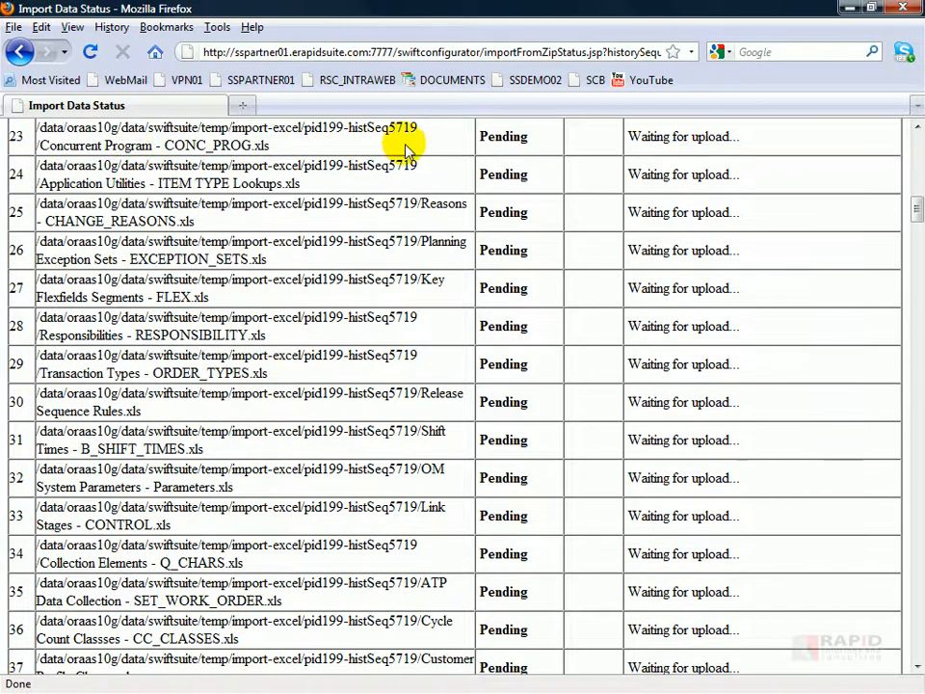
pyautogui.moveTo(918, 203)
pyautogui.mouseDown()
pyautogui.moveTo(918, 144)
pyautogui.moveTo(917, 223)
pyautogui.mouseUp()
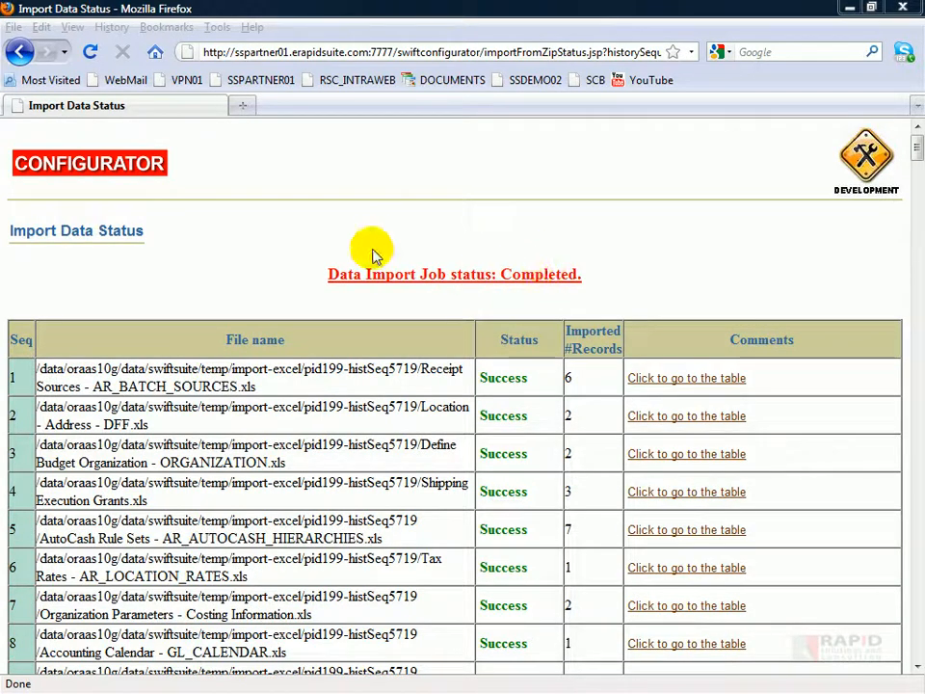
pyautogui.click(20, 52)
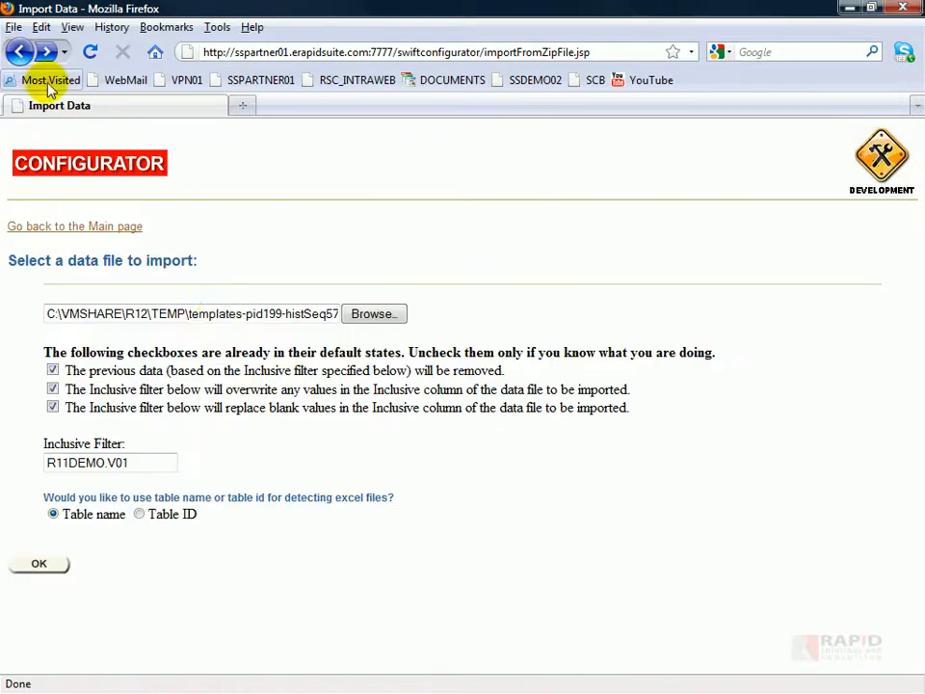
pyautogui.click(85, 227)
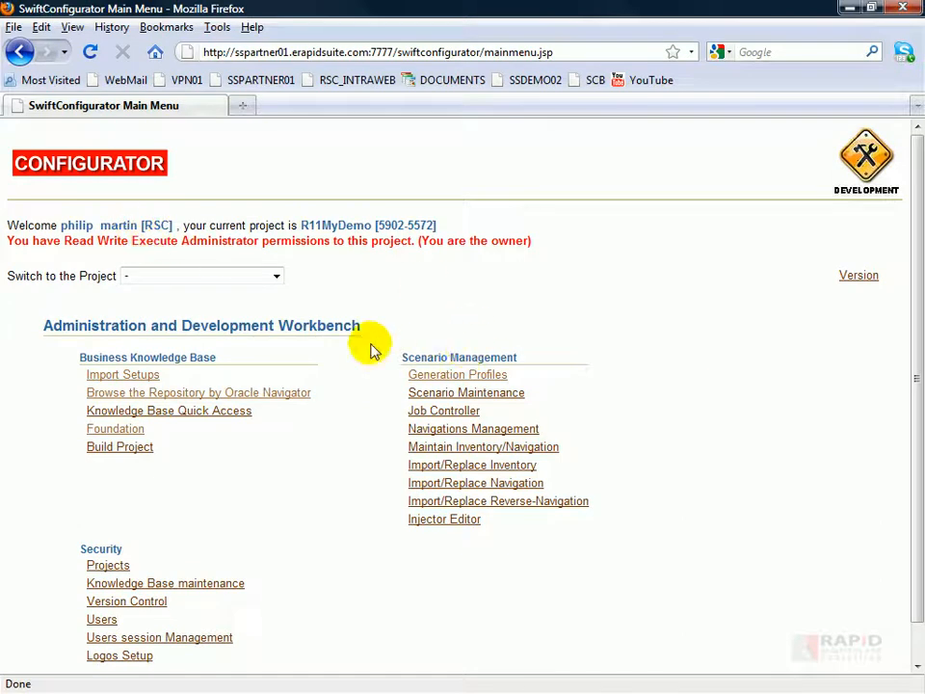
# Step: Browse the repository by Oracle Navigator and expand the Inventory responsibility under Oracle Responsibilities
pyautogui.click(236, 395)
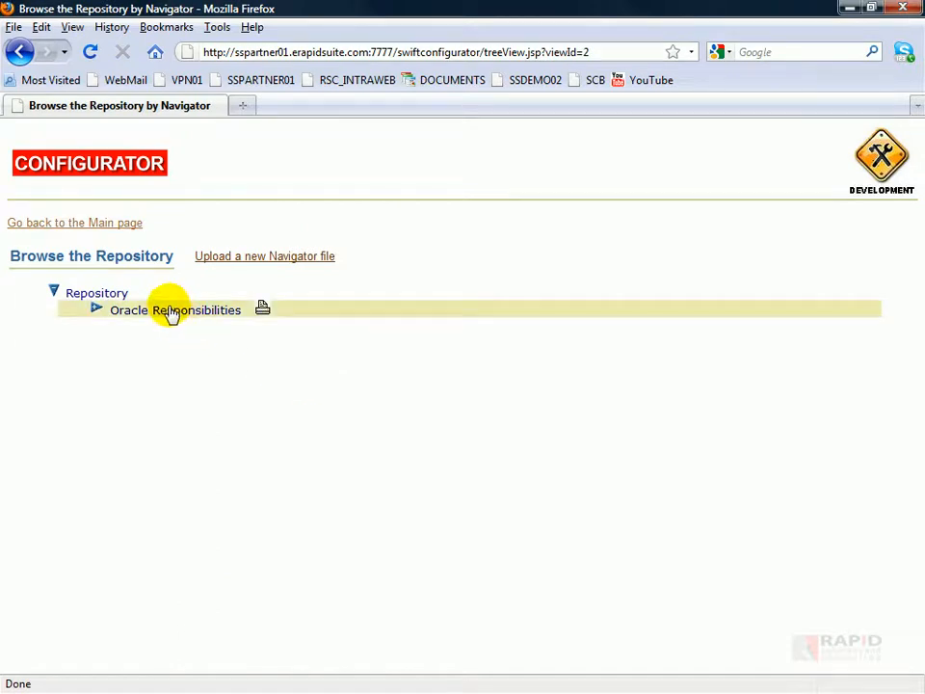
pyautogui.click(170, 312)
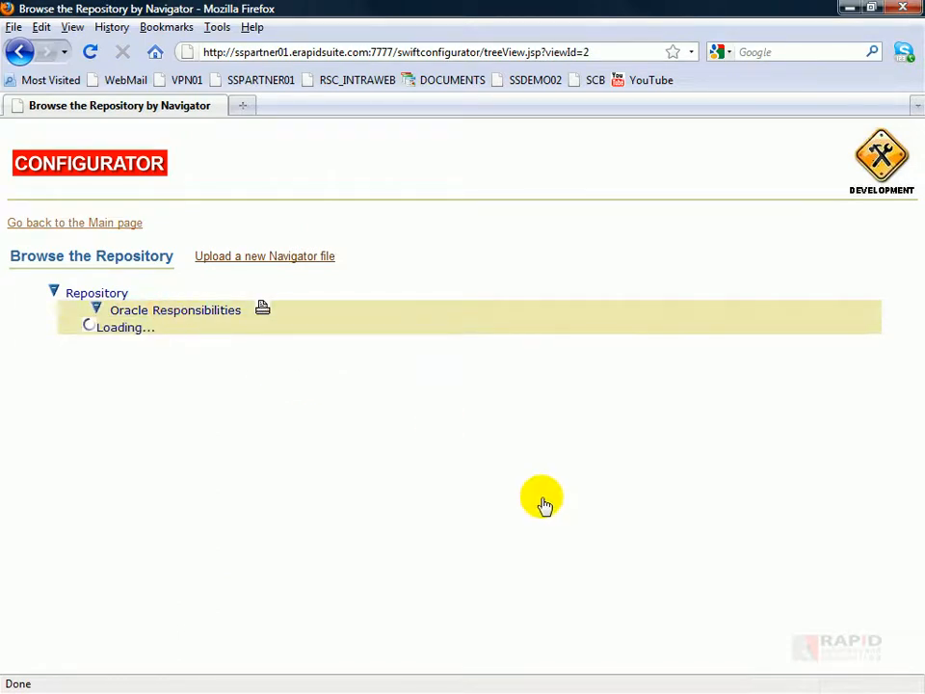
pyautogui.scroll(-4, 508, 463)
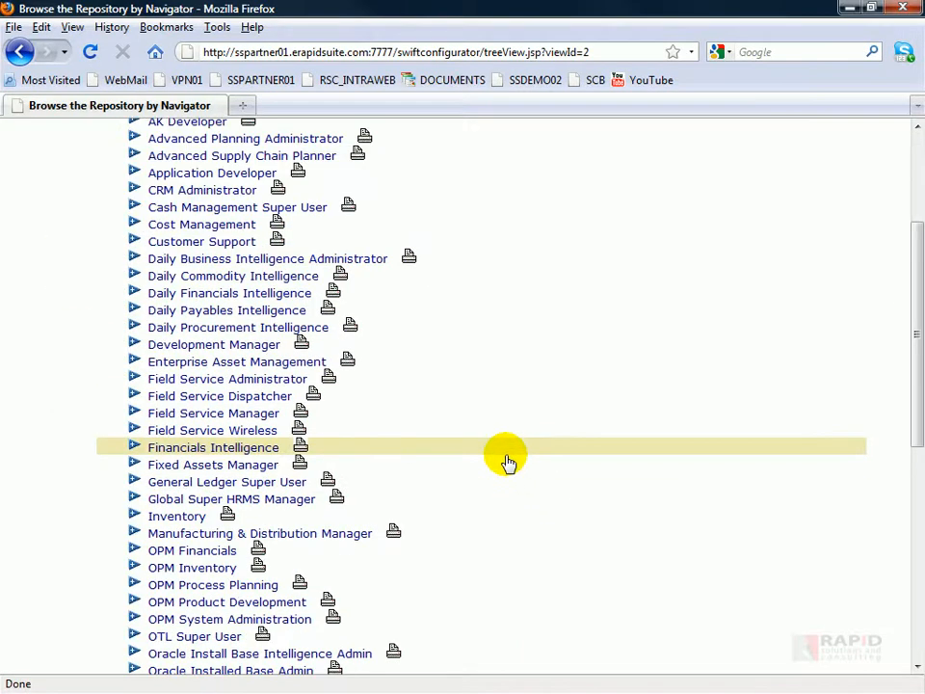
pyautogui.scroll(-2, 507, 462)
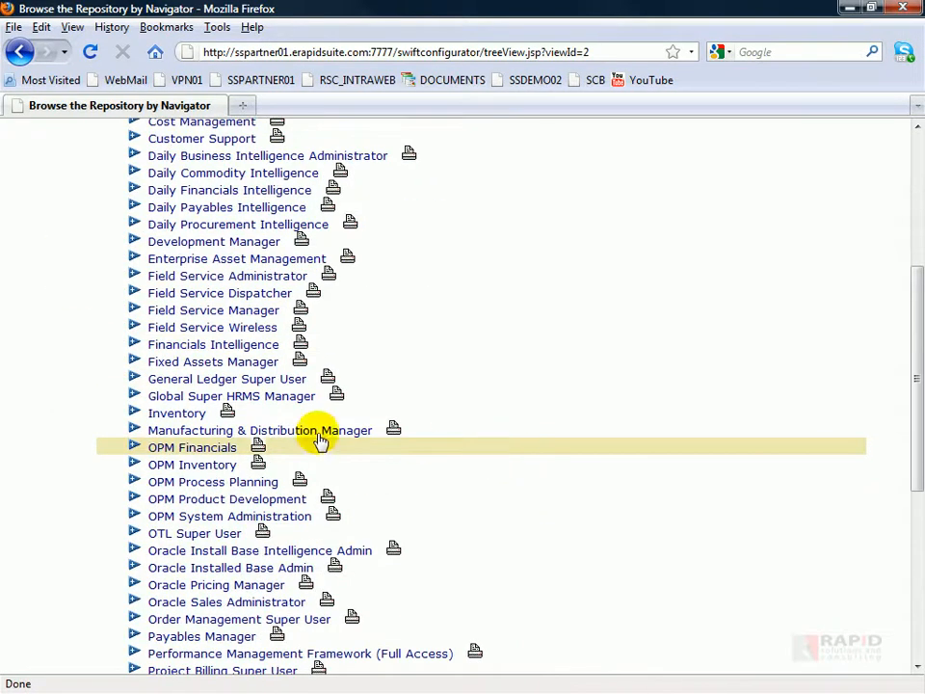
pyautogui.click(157, 416)
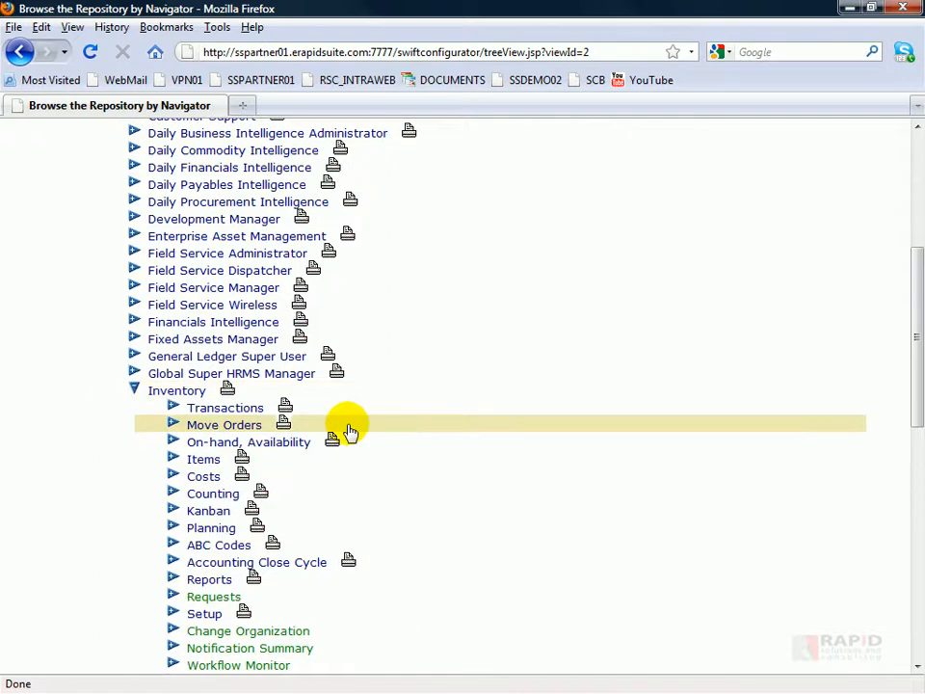
# Step: Expand Inventory's Setup branch through Organizations down to the tables of the Organizations form
pyautogui.scroll(-3, 571, 448)
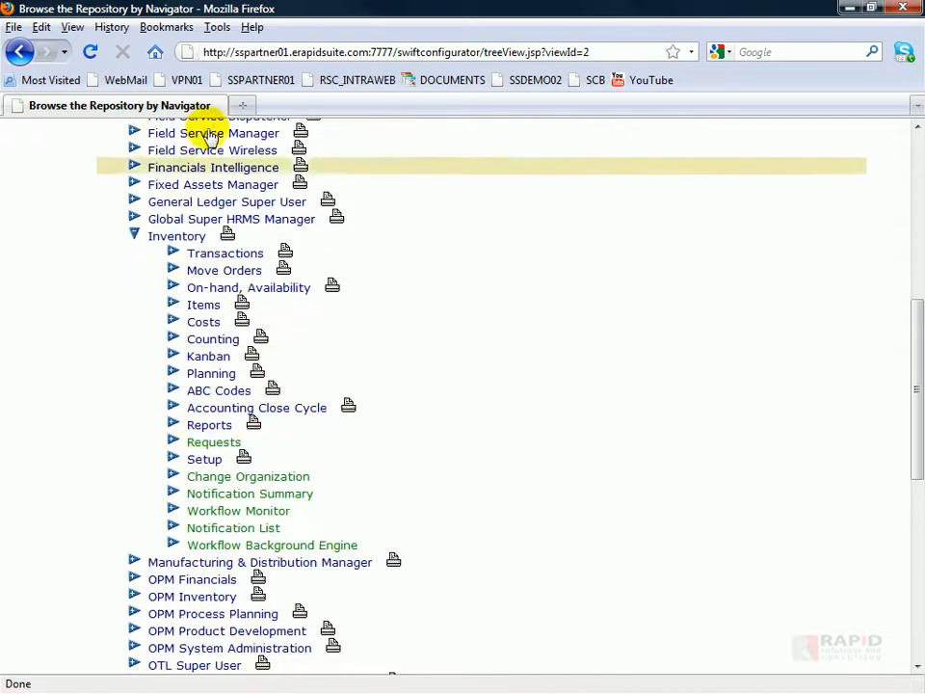
pyautogui.click(202, 459)
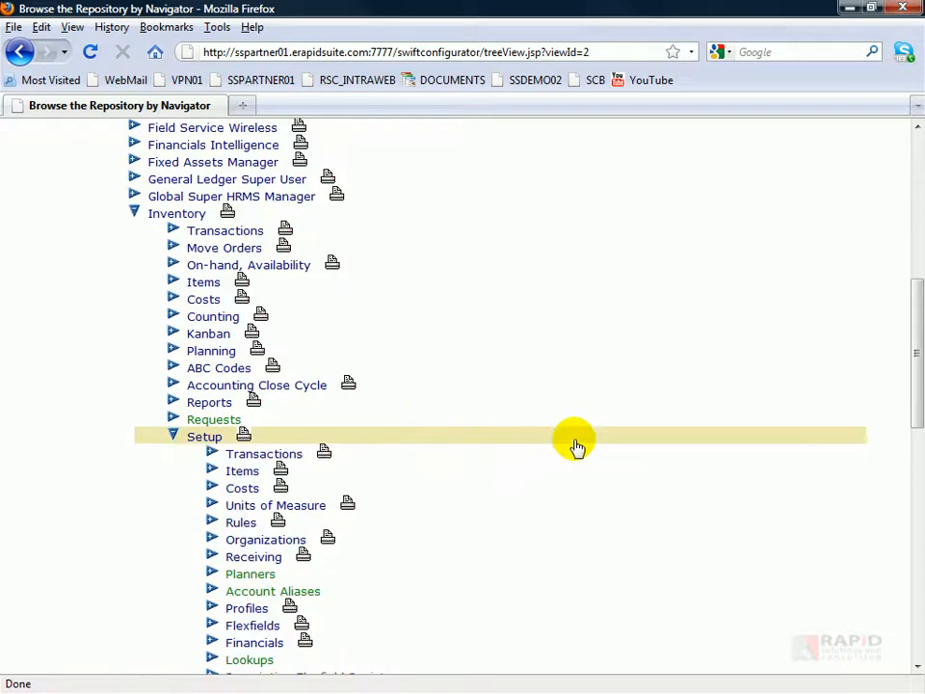
pyautogui.scroll(-3, 576, 446)
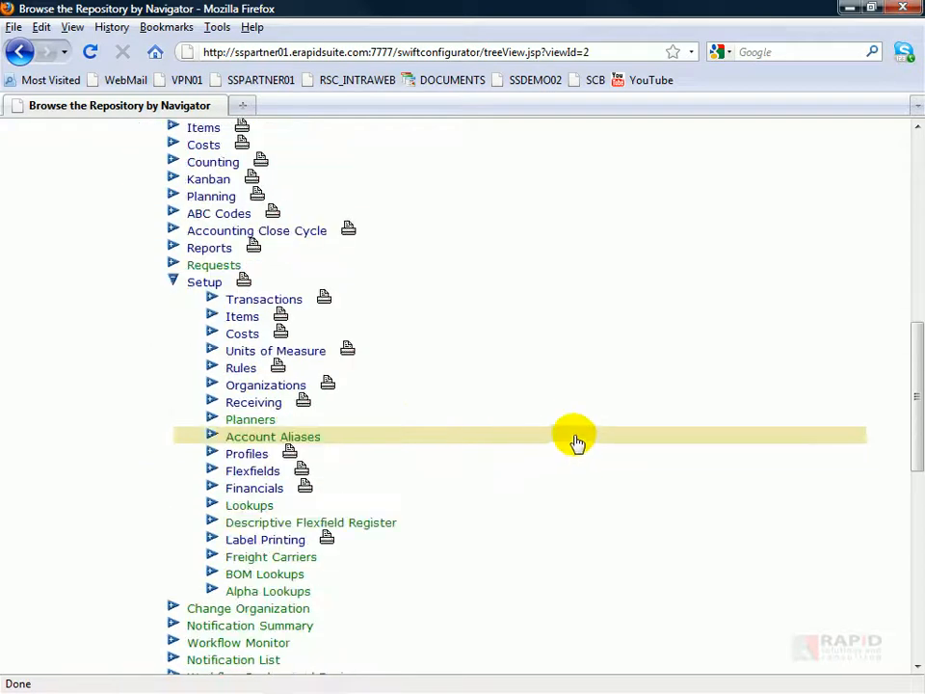
pyautogui.click(234, 384)
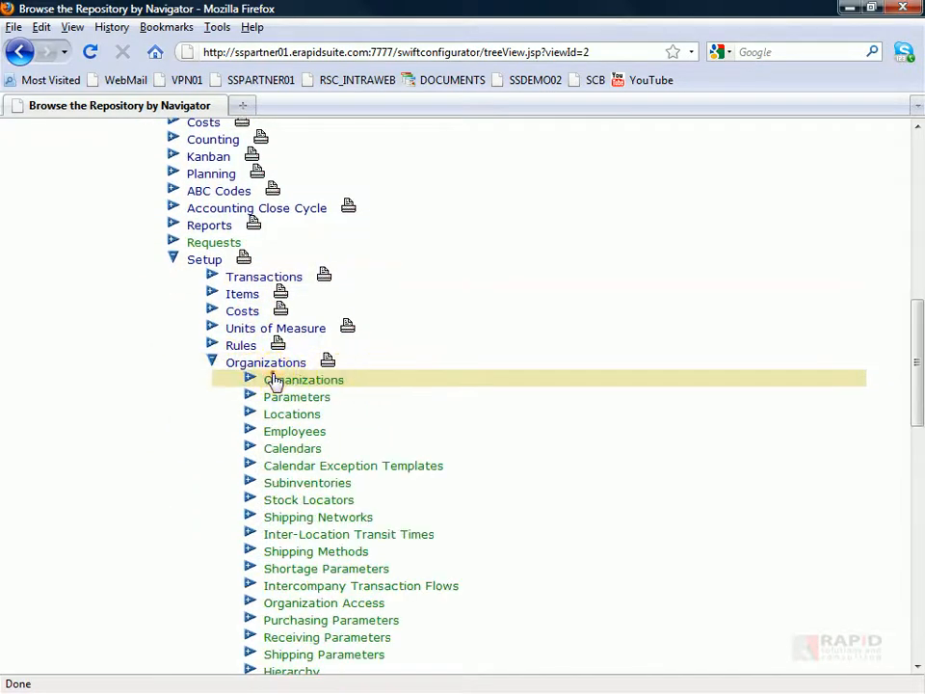
pyautogui.click(275, 381)
# Step: Open the Organization - HOU1 table and filter its records by the inclusive filter R11DEMO.V01
pyautogui.moveTo(915, 330)
pyautogui.mouseDown()
pyautogui.moveTo(914, 382)
pyautogui.moveTo(905, 335)
pyautogui.mouseUp()
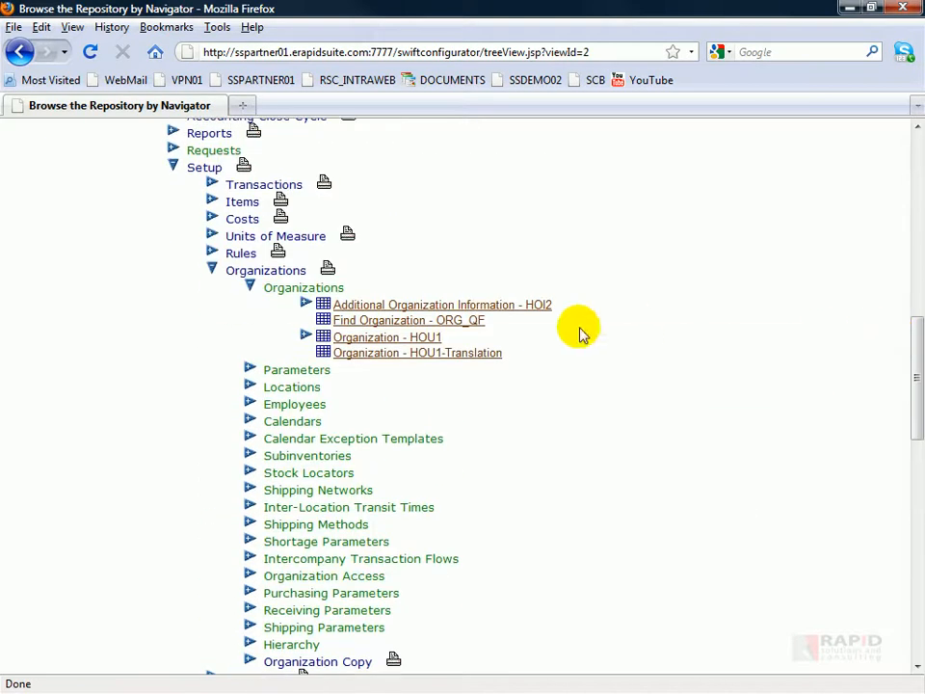
pyautogui.click(305, 336)
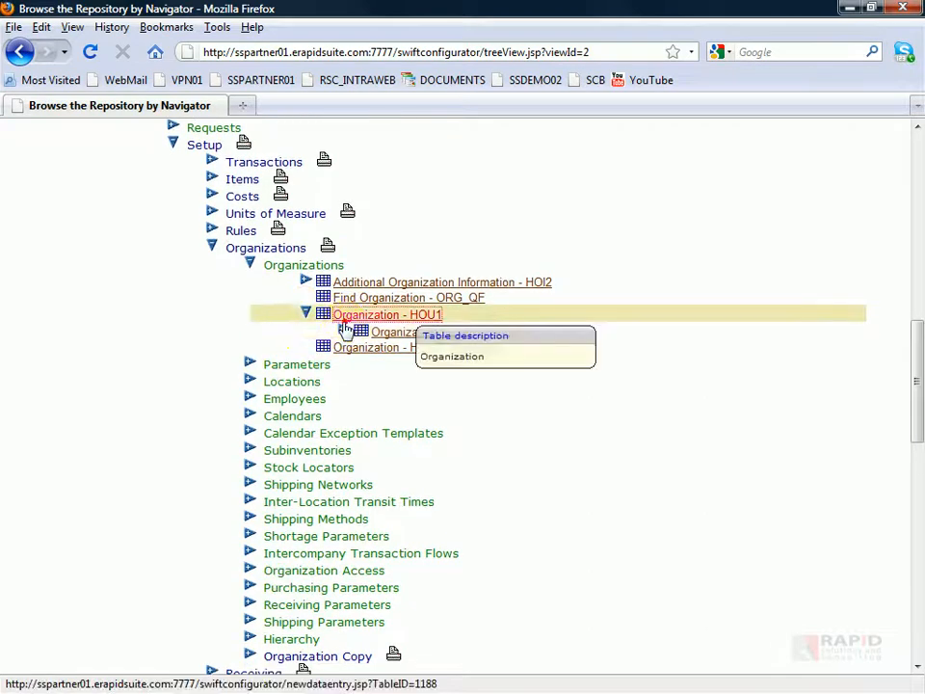
pyautogui.click(348, 330)
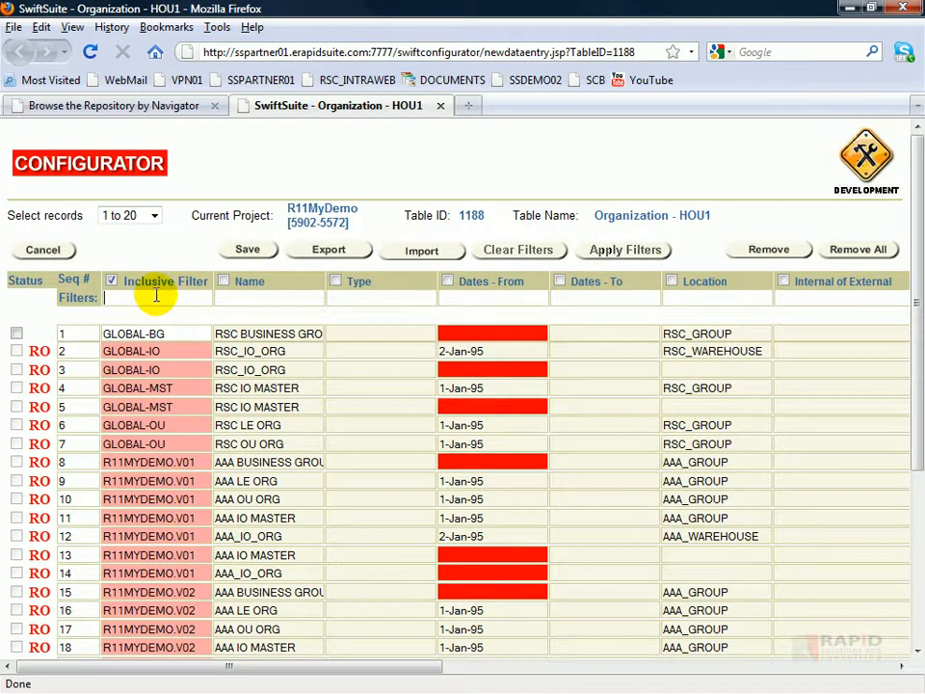
pyautogui.click(156, 296)
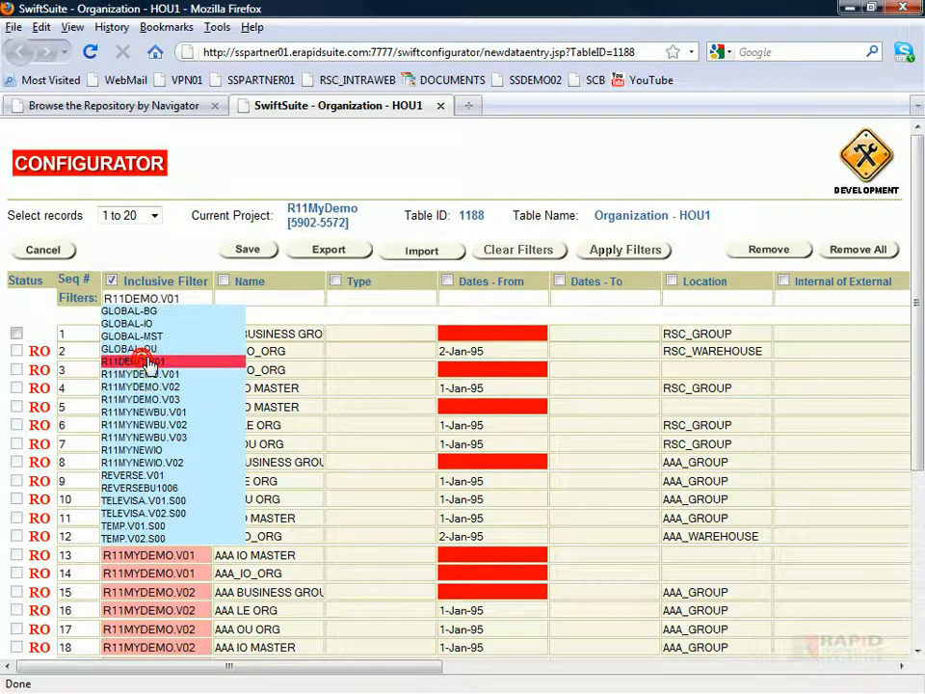
pyautogui.click(143, 362)
pyautogui.click(631, 250)
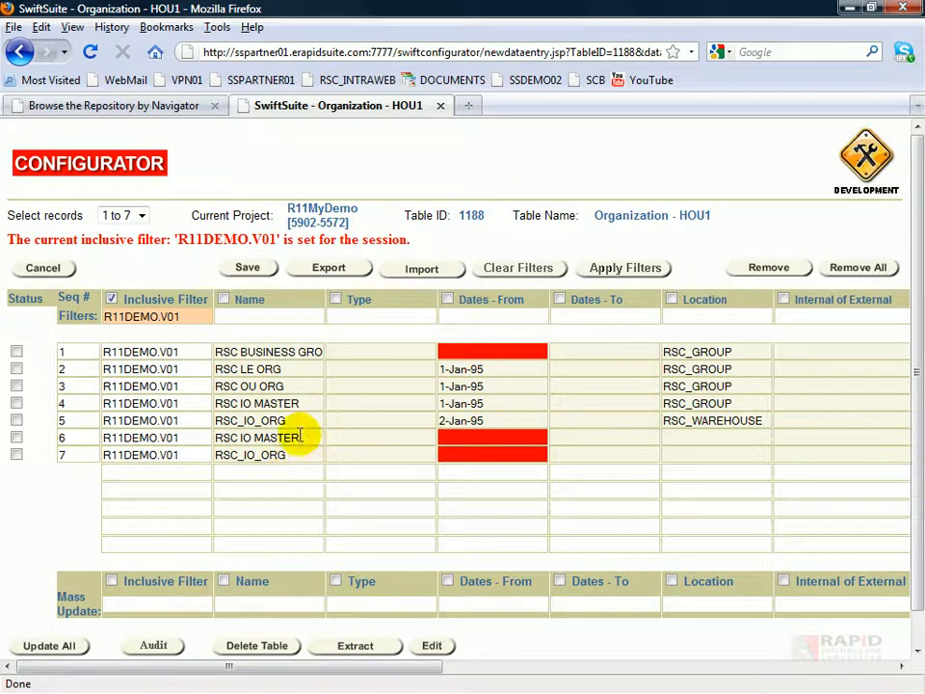
# Step: Examine the filtered organization records across all columns including Navigation Mapper, and close the Organization - HOU1 table
pyautogui.moveTo(331, 667); pyautogui.dragTo(708, 685)
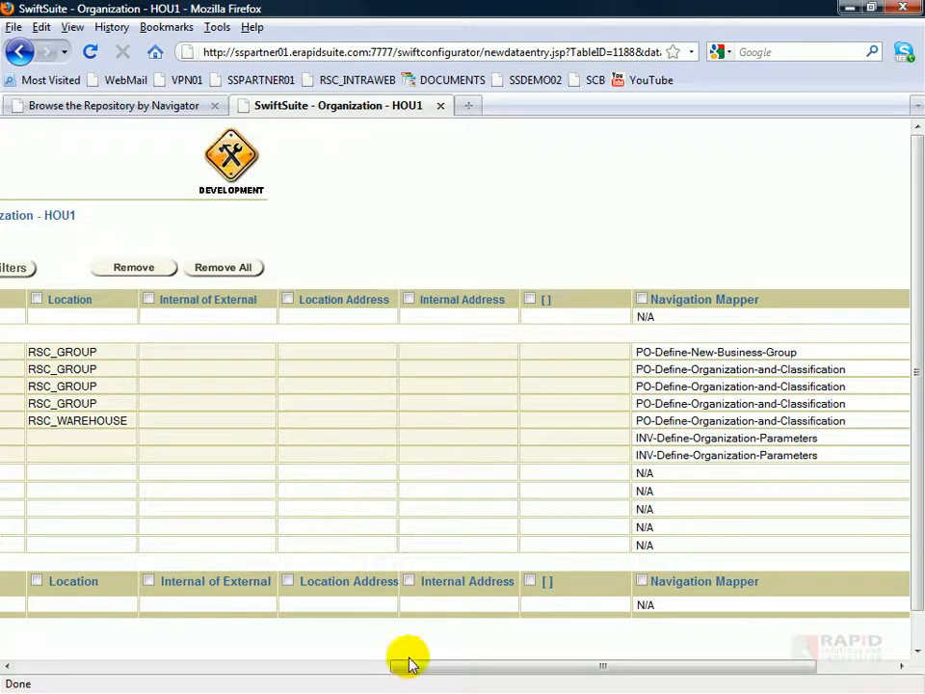
pyautogui.moveTo(409, 668); pyautogui.dragTo(37, 672)
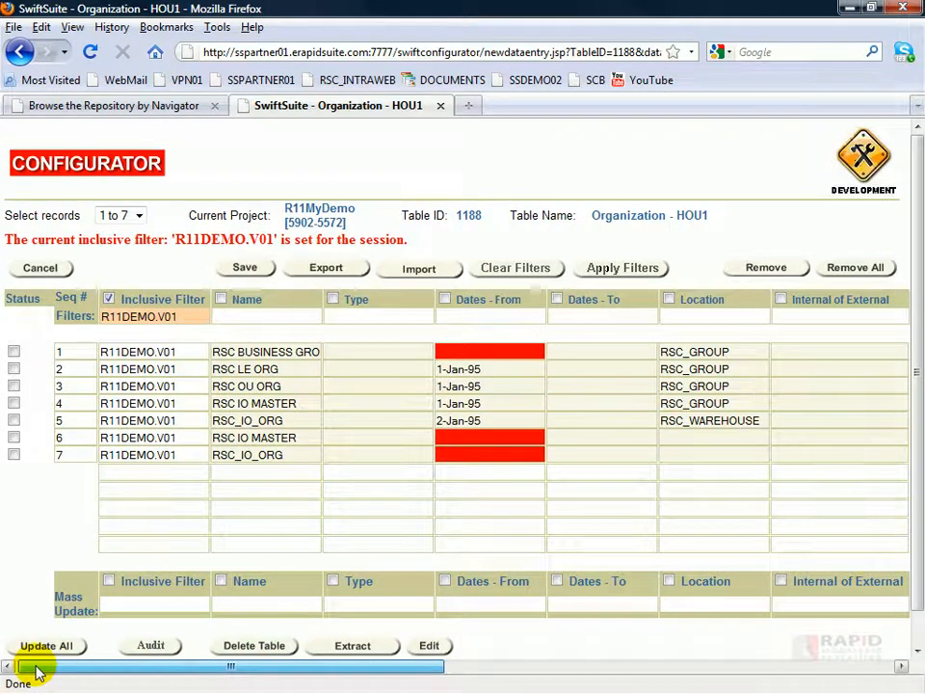
pyautogui.moveTo(37, 671); pyautogui.dragTo(485, 685)
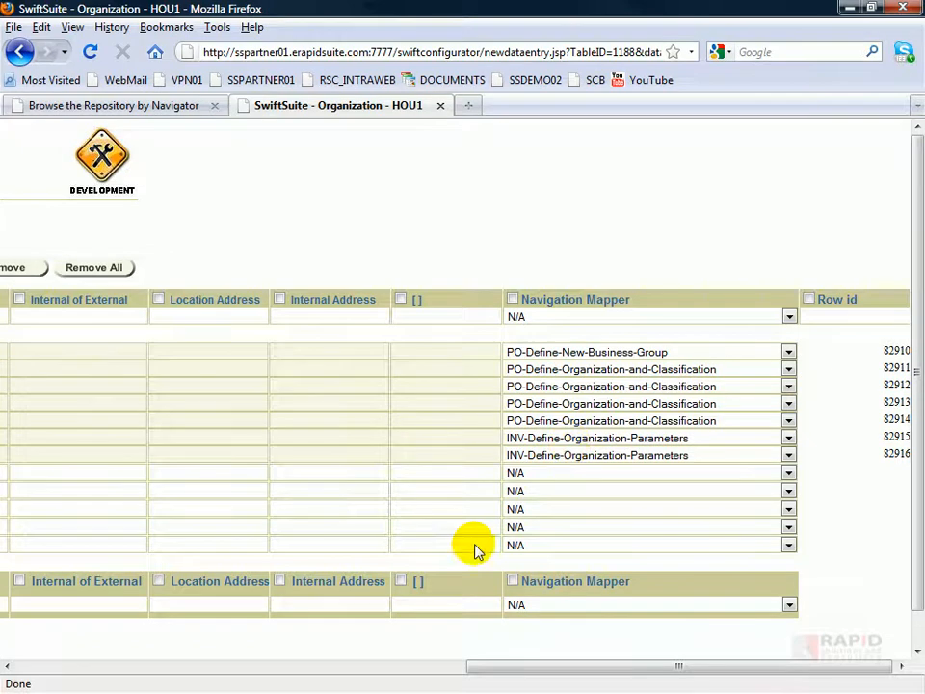
pyautogui.moveTo(481, 666); pyautogui.dragTo(46, 665)
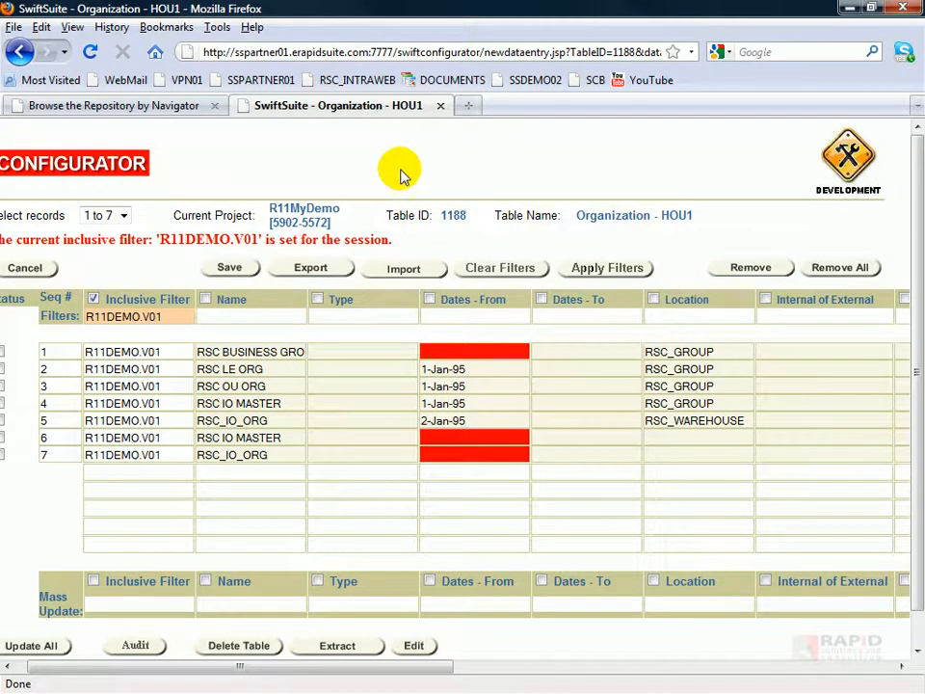
pyautogui.click(440, 106)
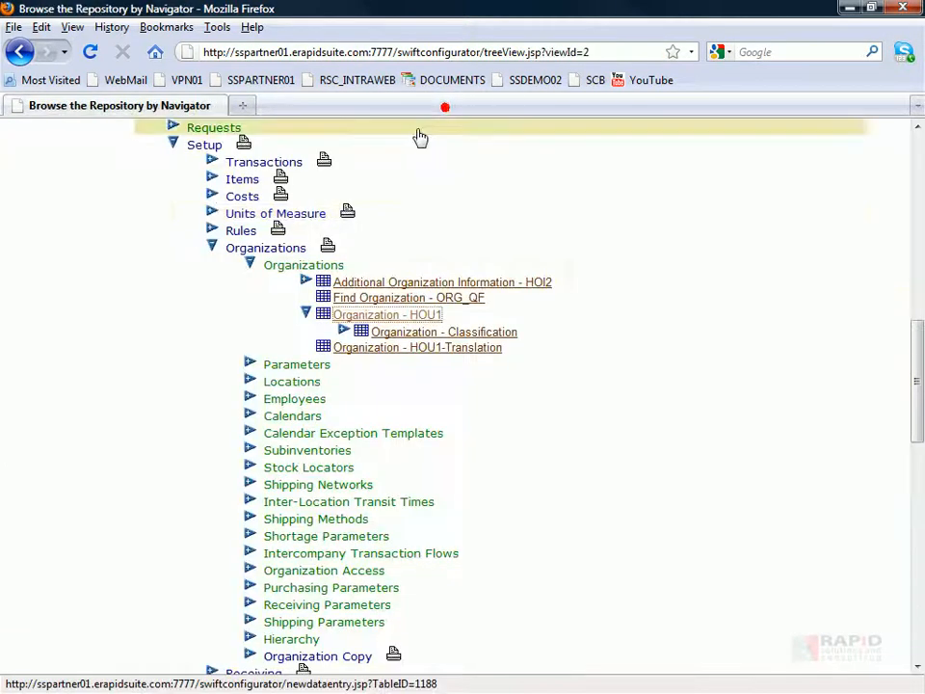
# Step: Generate the BR100 document for Oracle Responsibilities, including the filter R11MYDEMO.V01 for project R11MyDemo and skipping empty tables
pyautogui.scroll(10, 439, 359)
pyautogui.scroll(3, 420, 348)
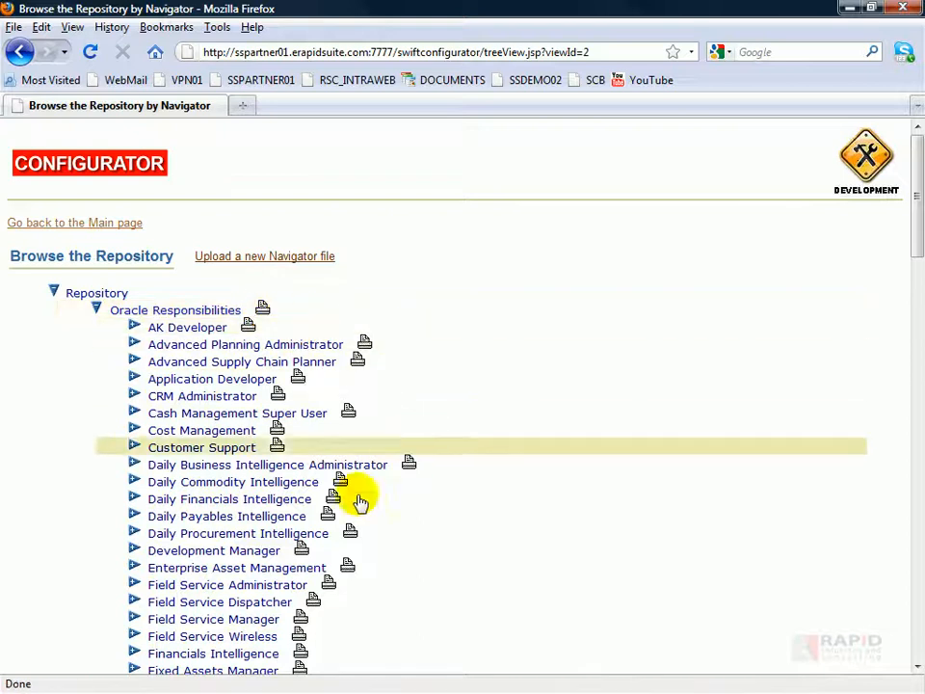
pyautogui.click(262, 308)
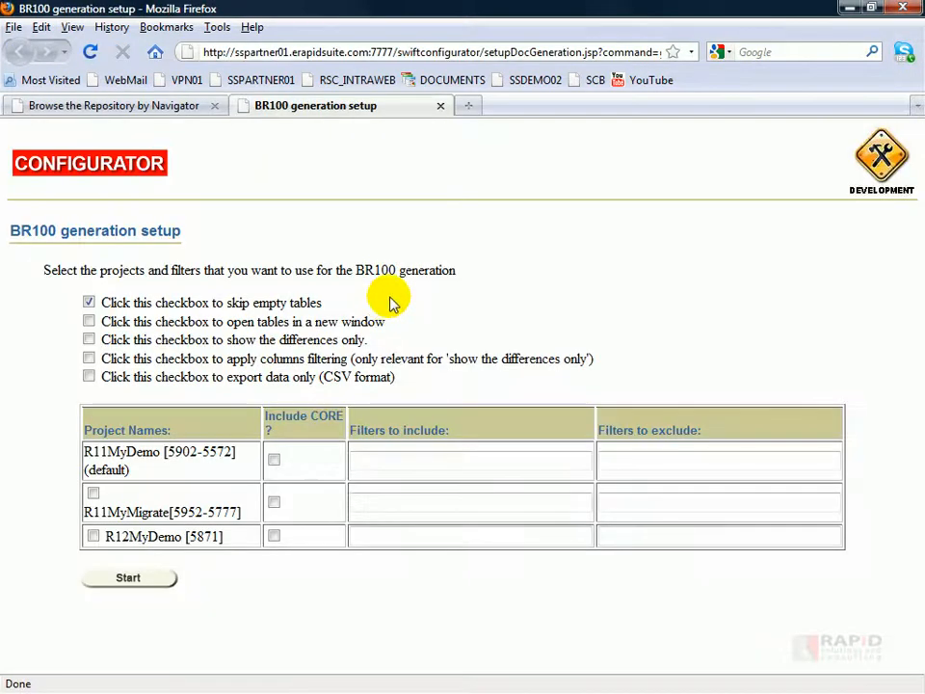
pyautogui.click(380, 460)
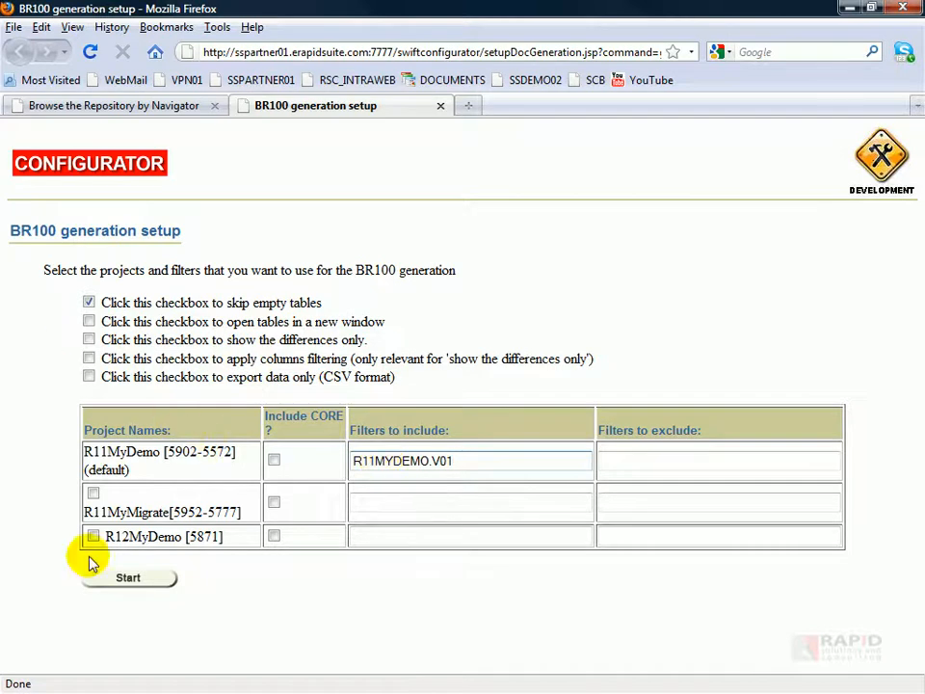
pyautogui.click(119, 578)
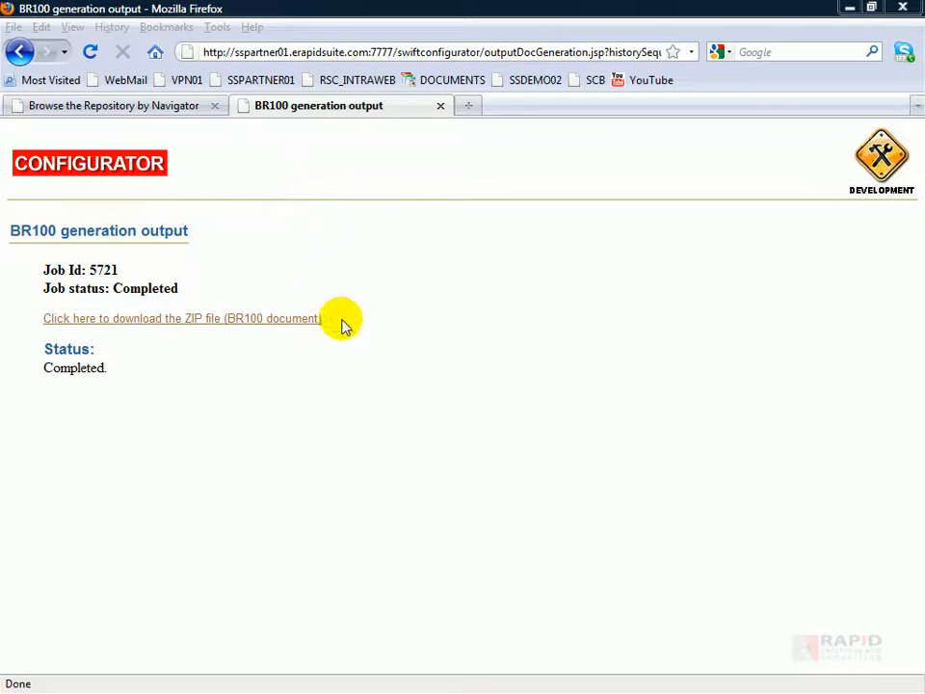
# Step: Download the BR100 document and save BR100-Oracle-Responsibilities.zip in the R11\TEMP folder
pyautogui.click(248, 321)
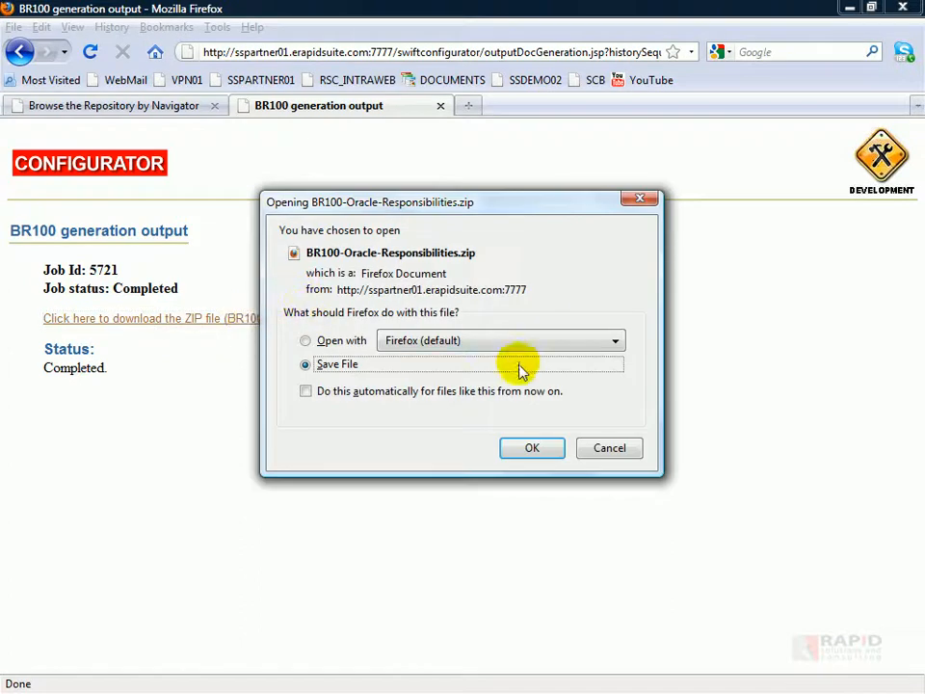
pyautogui.click(527, 449)
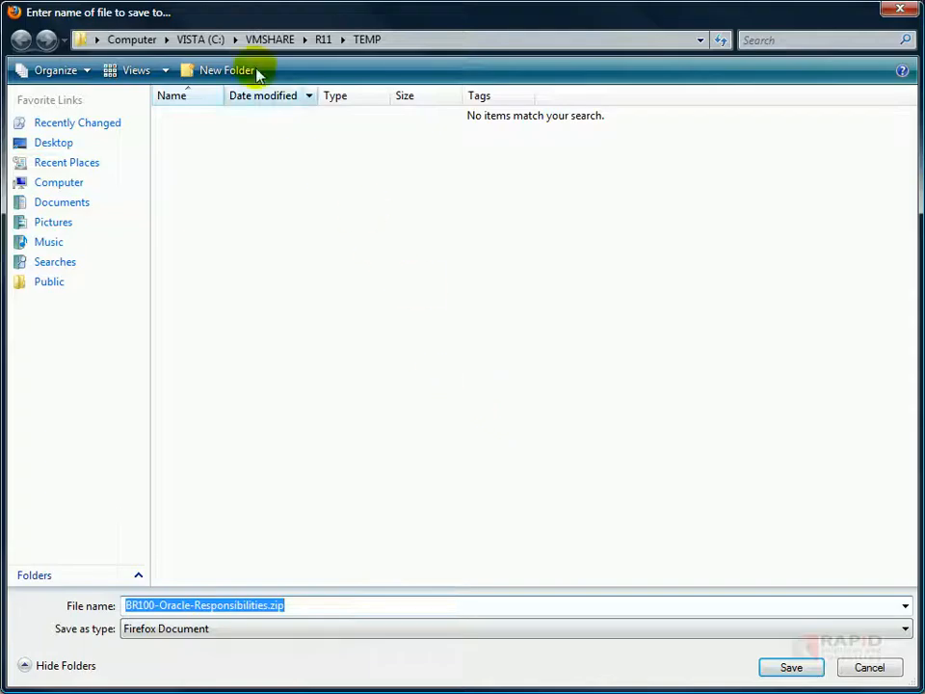
pyautogui.click(781, 668)
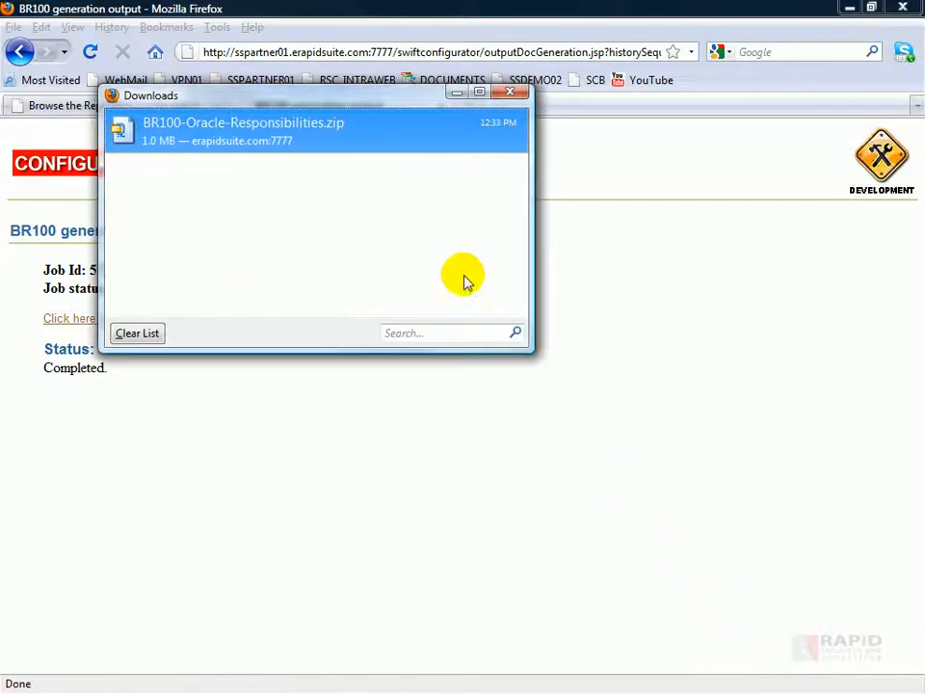
# Step: Extract all files of the downloaded BR100-Oracle-Responsibilities.zip to c:\vmshare\r11\temp and close the archive
pyautogui.rightClick(269, 136)
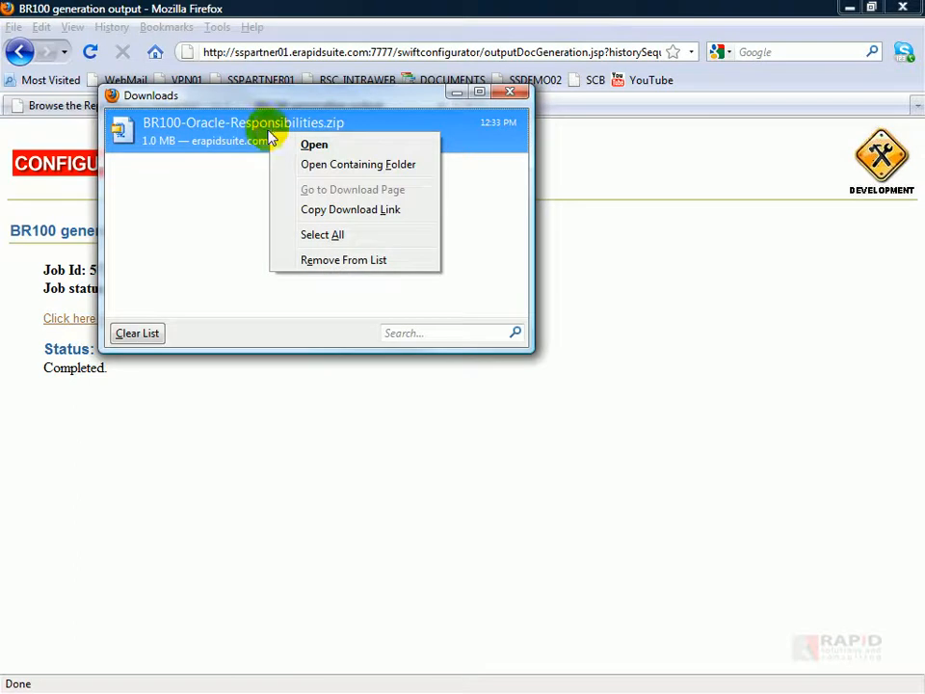
pyautogui.click(310, 147)
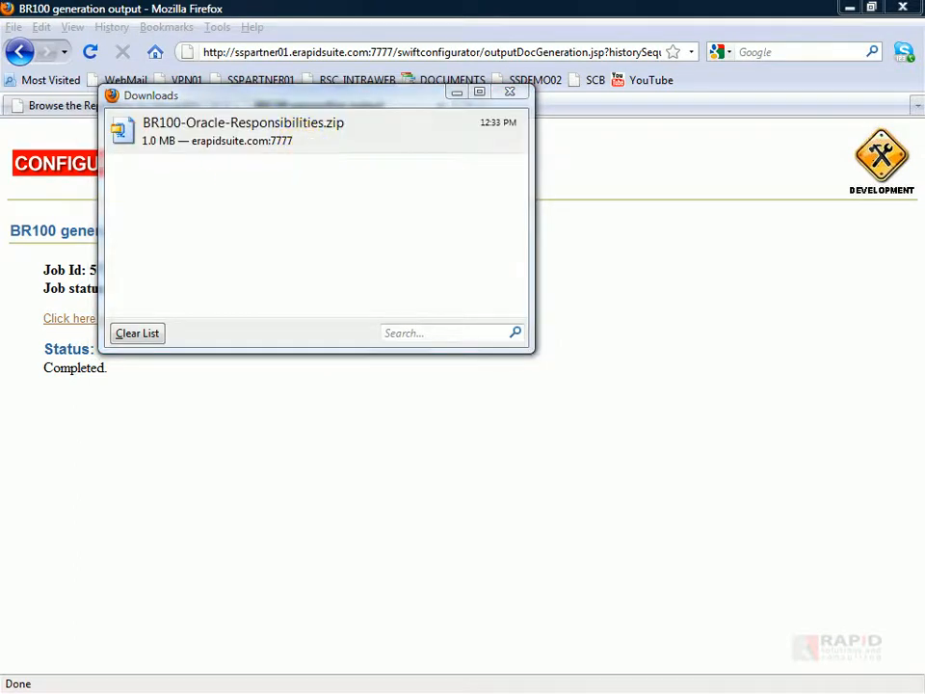
pyautogui.moveTo(87, 262); pyautogui.dragTo(543, 247)
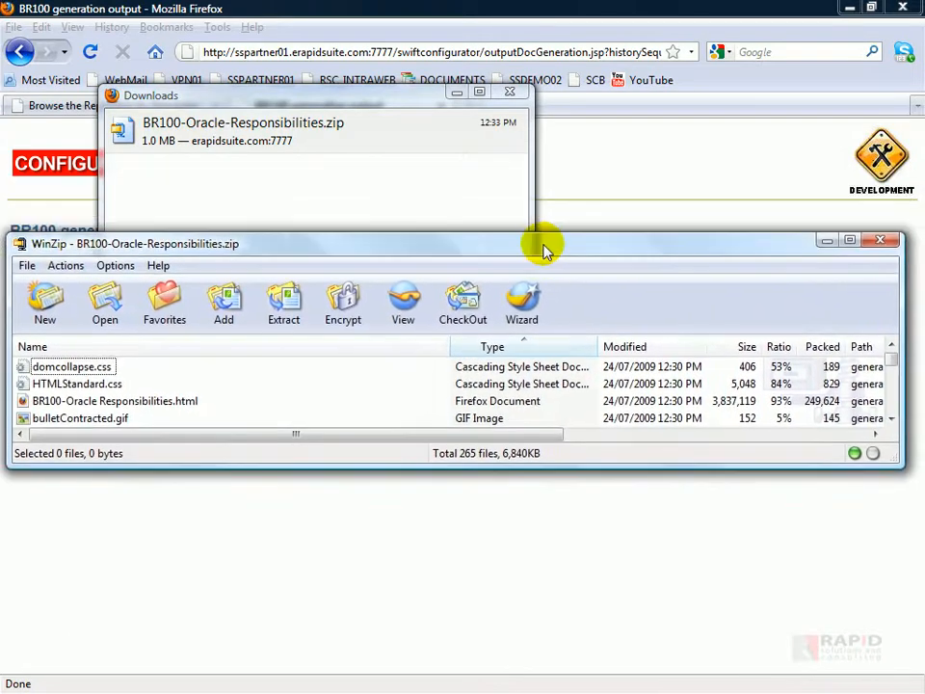
pyautogui.click(282, 302)
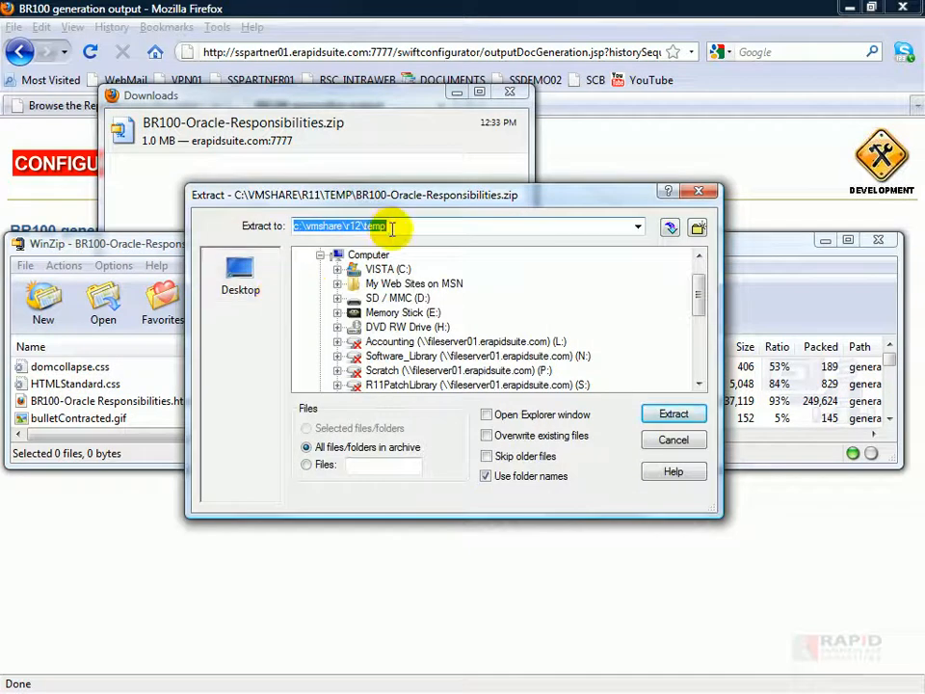
pyautogui.click(356, 226)
pyautogui.write('1')
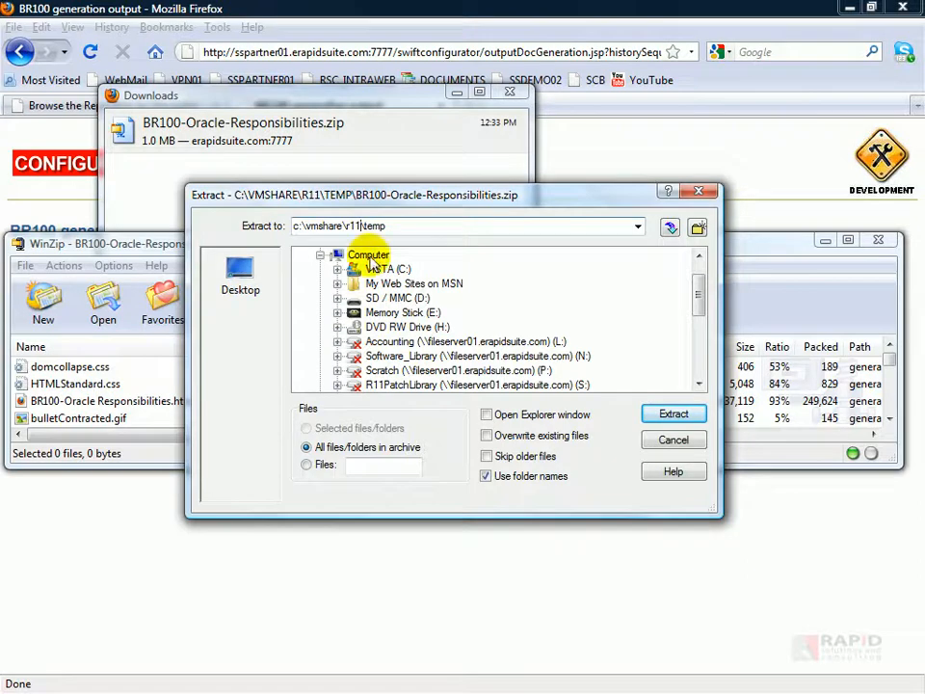
pyautogui.click(673, 413)
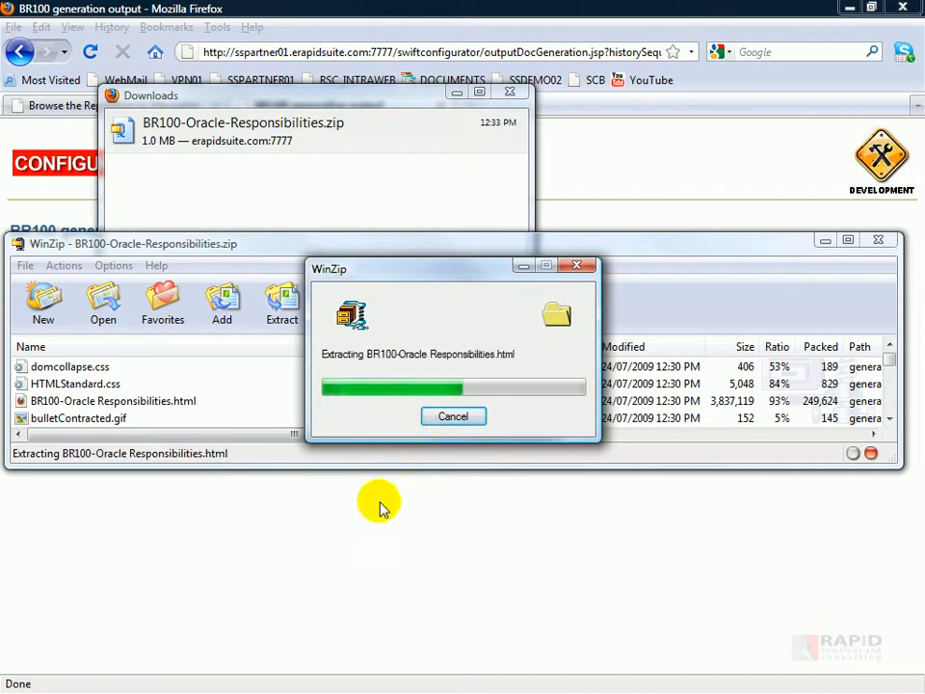
pyautogui.click(877, 240)
# Step: Open BR100-Oracle Responsibilities.html from the extracted generation folder in R11\TEMP
pyautogui.rightClick(306, 123)
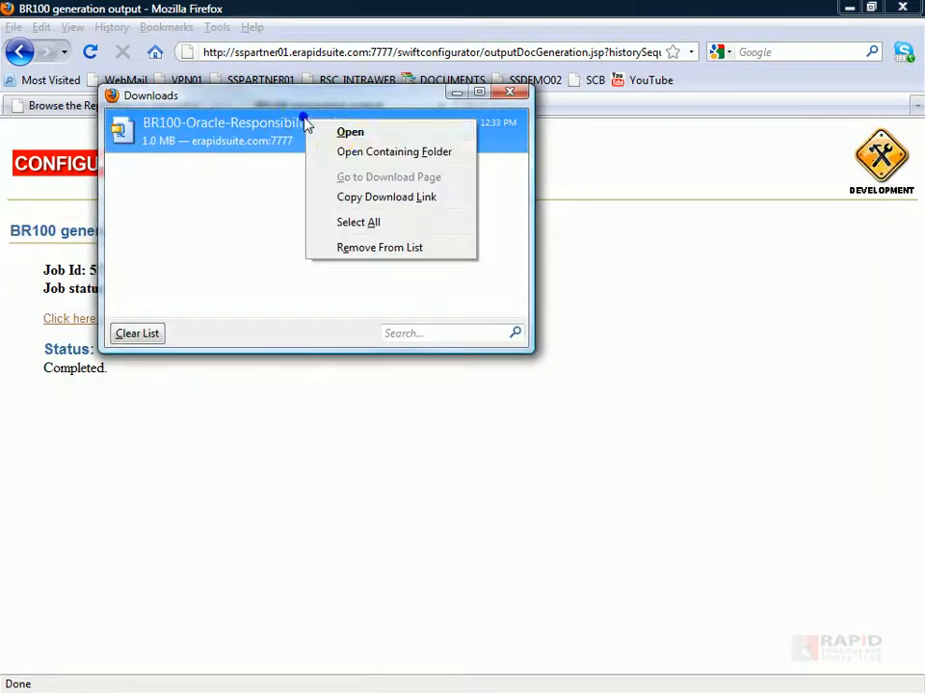
pyautogui.click(344, 152)
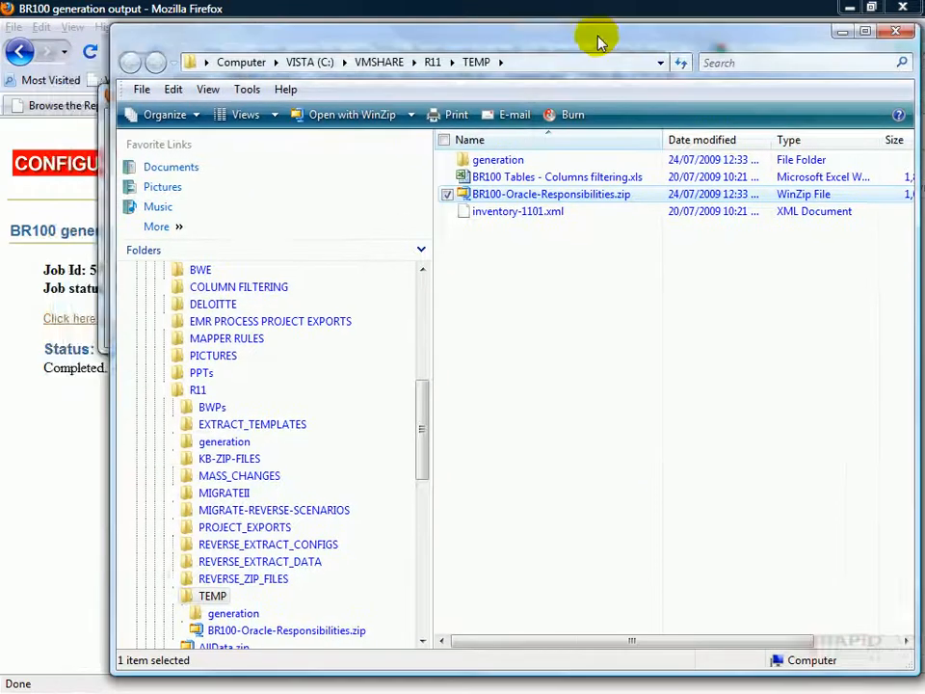
pyautogui.moveTo(598, 37); pyautogui.dragTo(493, 63)
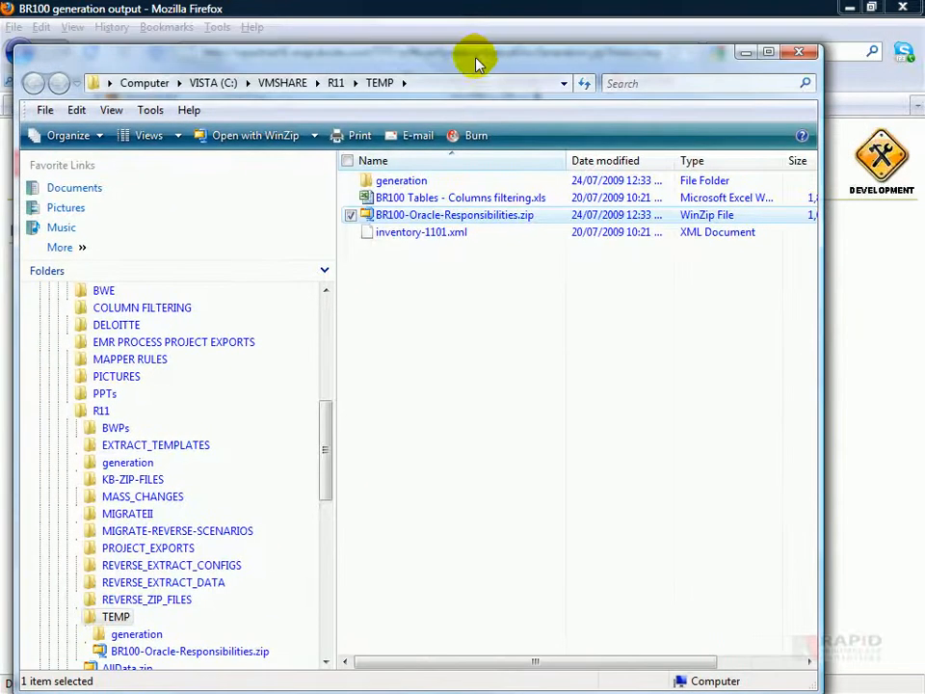
pyautogui.click(398, 186)
pyautogui.doubleClick(398, 186)
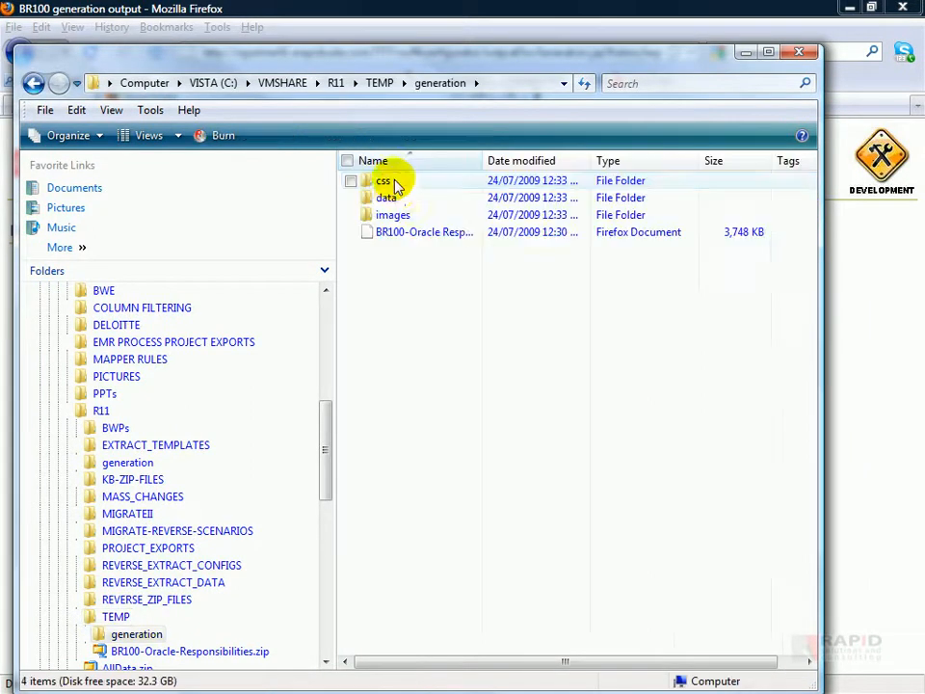
pyautogui.moveTo(482, 152); pyautogui.dragTo(595, 178)
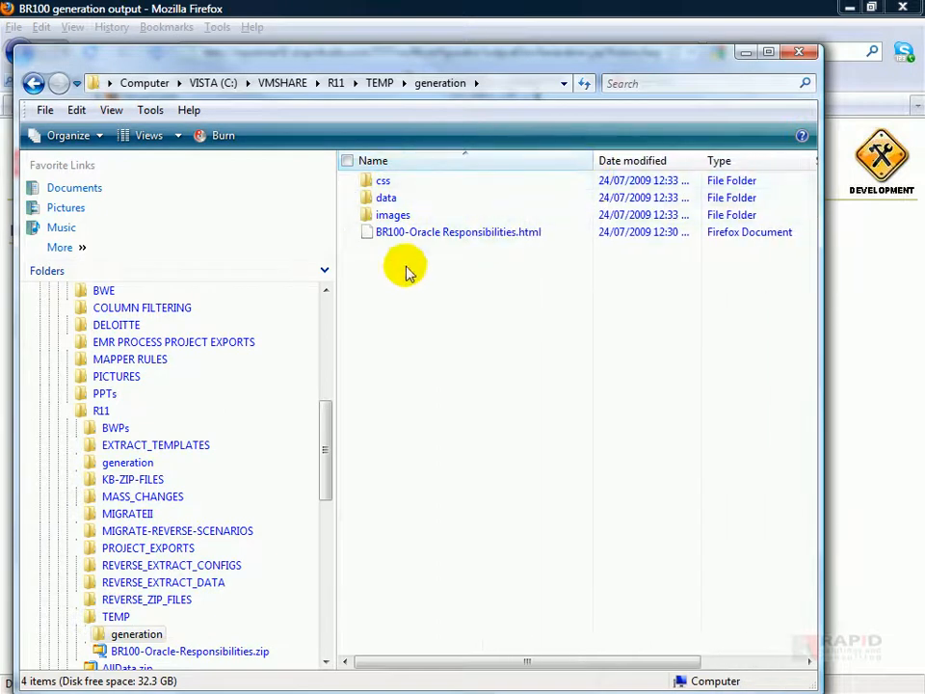
pyautogui.doubleClick(407, 233)
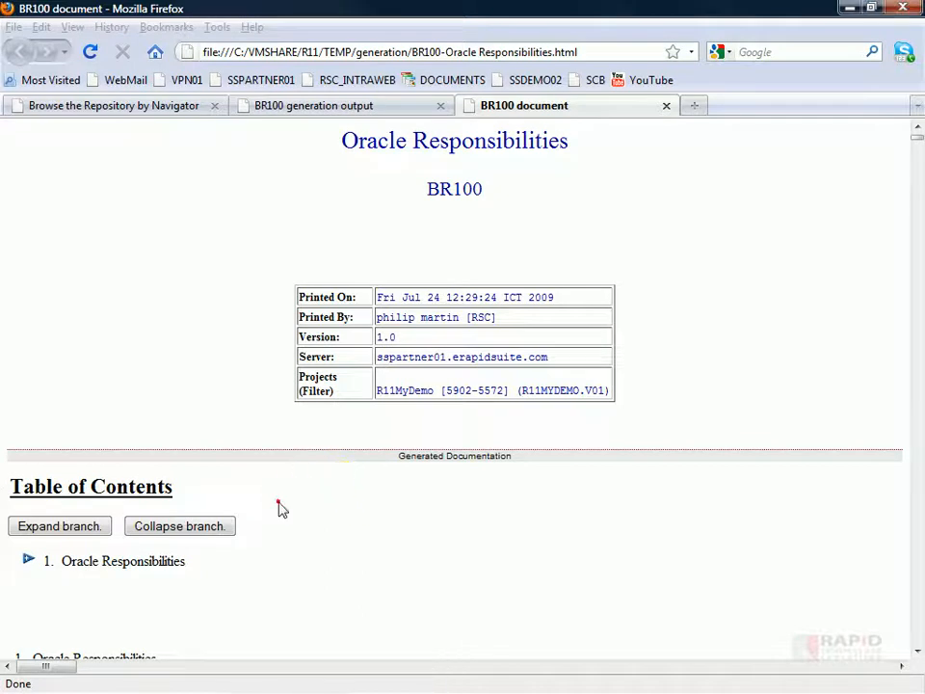
# Step: Examine the BR100 document from its table of contents through the application instances, key flexfield segments, qualifiers and segment values tables
pyautogui.click(320, 521)
pyautogui.scroll(-2, 323, 520)
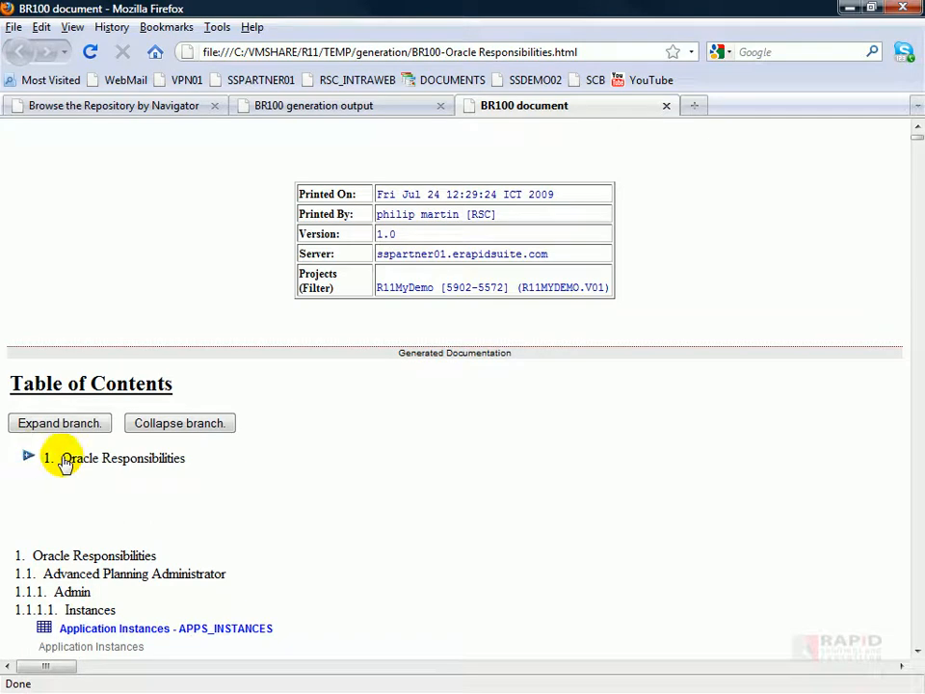
pyautogui.scroll(-2, 440, 473)
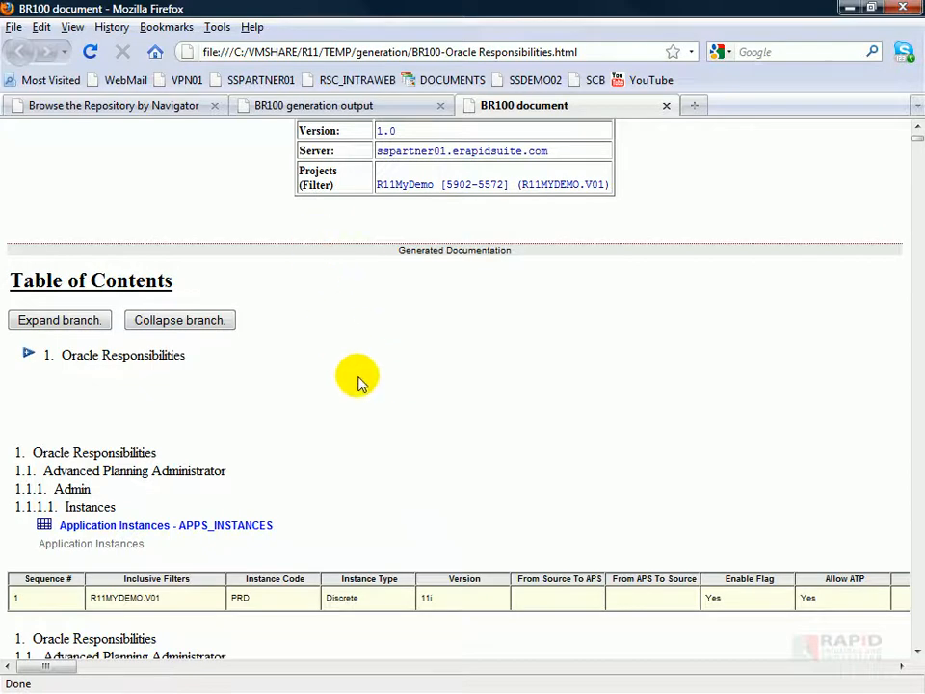
pyautogui.scroll(-2, 356, 378)
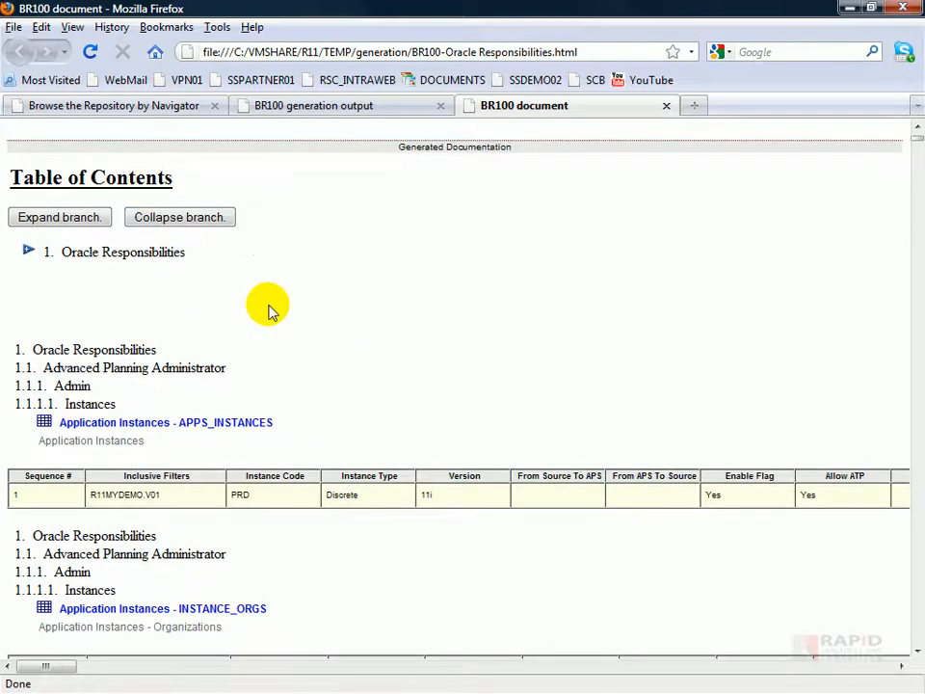
pyautogui.scroll(-3, 376, 363)
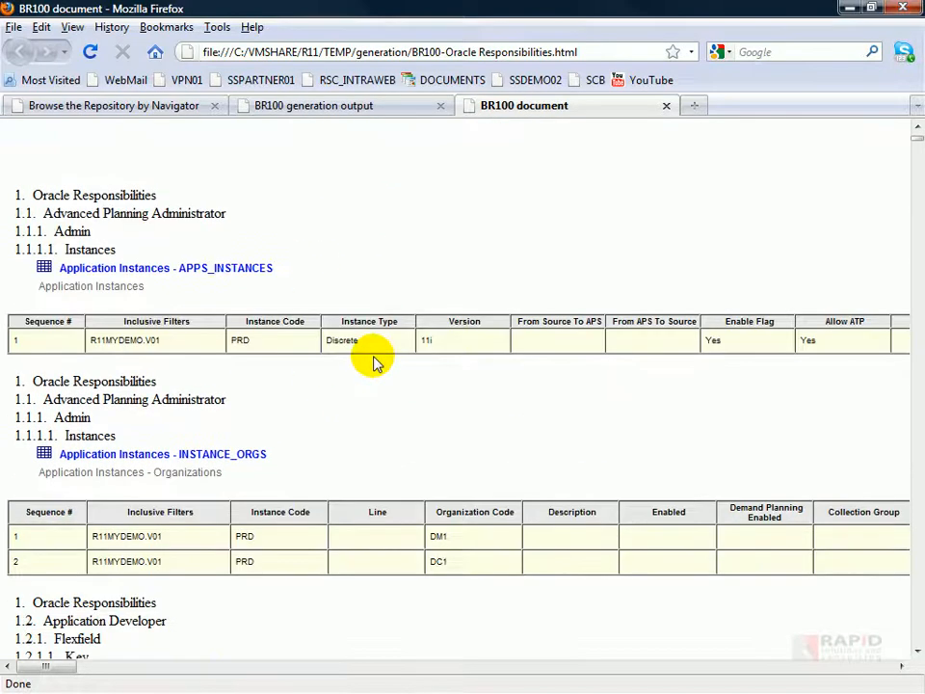
pyautogui.scroll(-10, 376, 363)
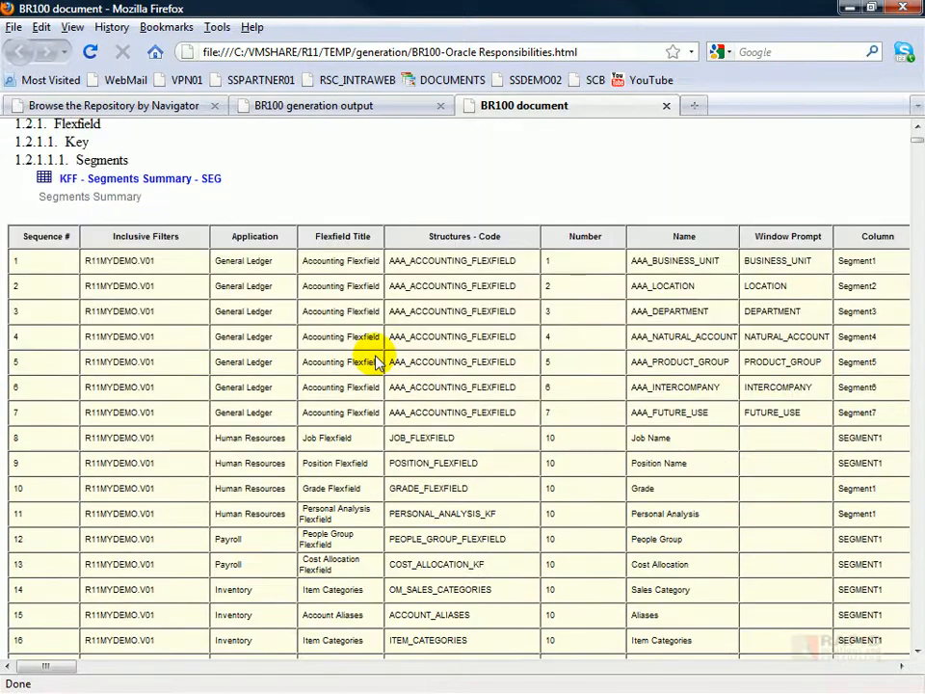
pyautogui.scroll(-6, 376, 361)
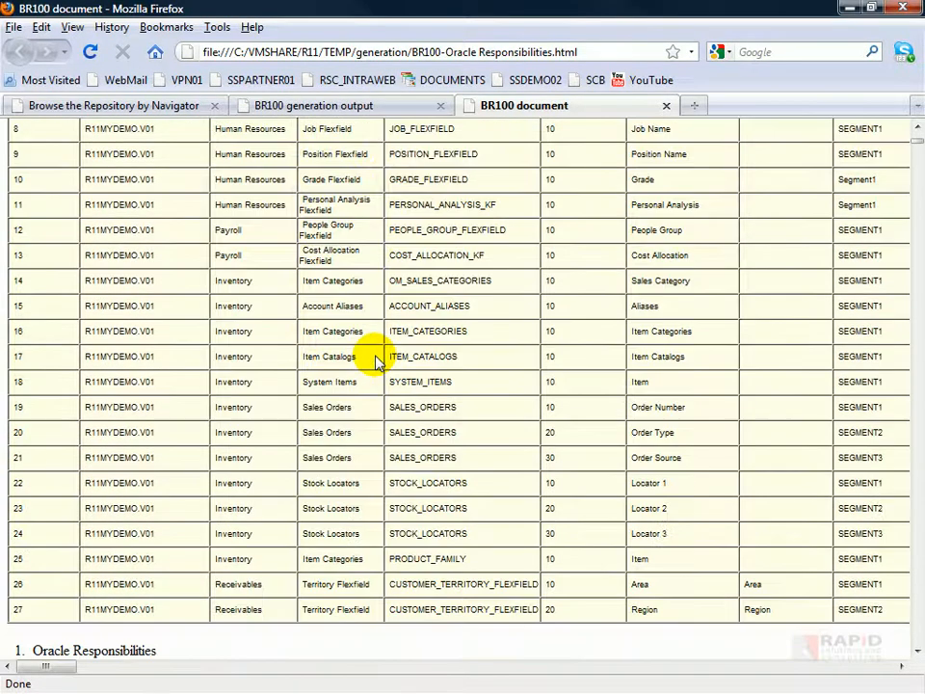
pyautogui.scroll(-3, 376, 361)
pyautogui.scroll(-6, 376, 361)
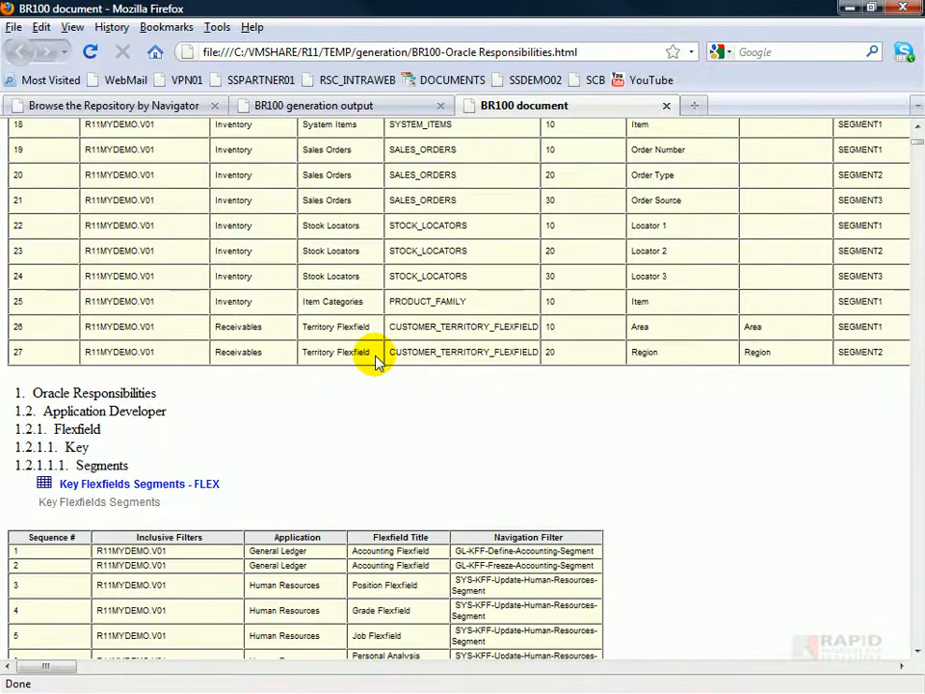
pyautogui.scroll(-3, 380, 360)
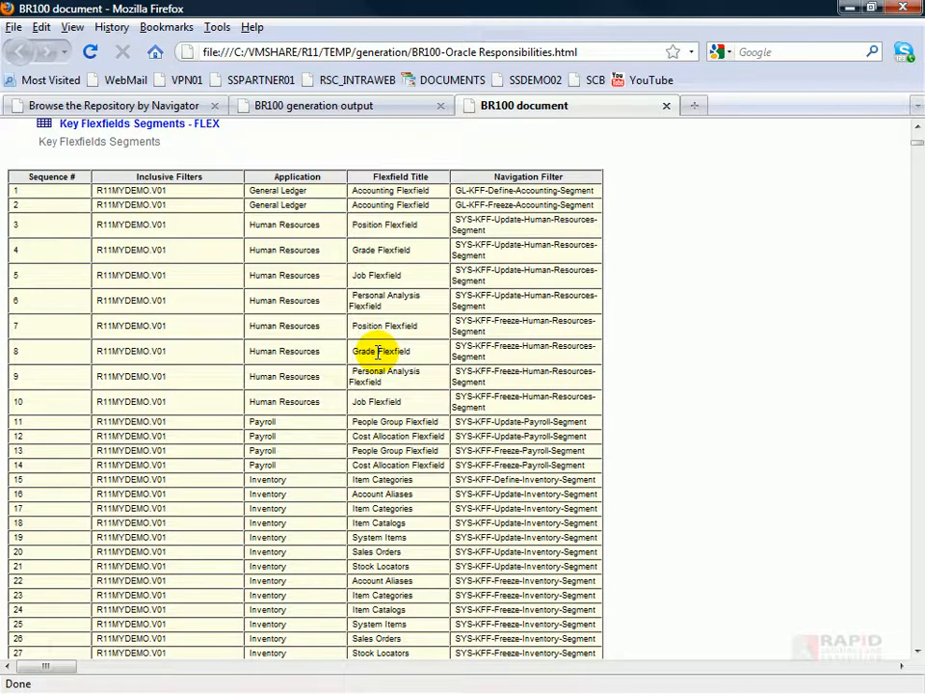
pyautogui.scroll(-13, 378, 351)
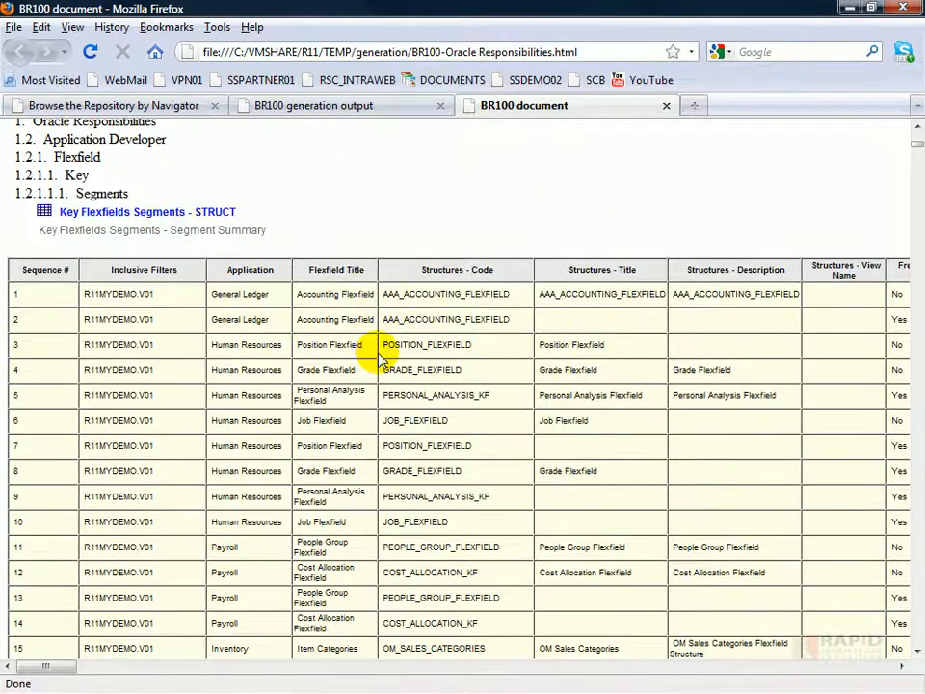
pyautogui.scroll(-4, 379, 357)
pyautogui.scroll(-3, 380, 358)
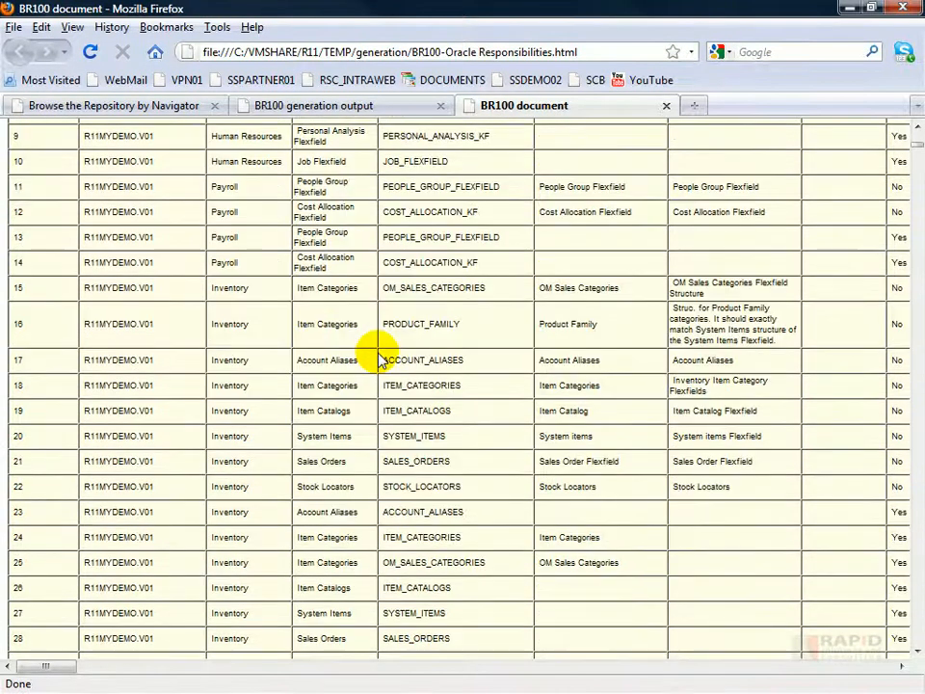
pyautogui.scroll(-8, 379, 359)
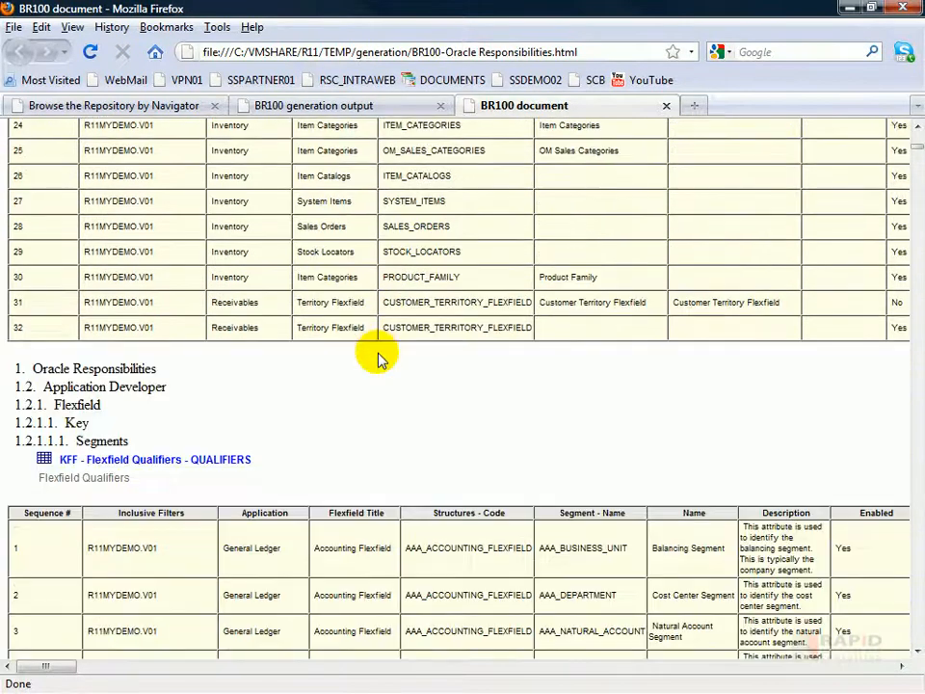
pyautogui.scroll(-9, 378, 354)
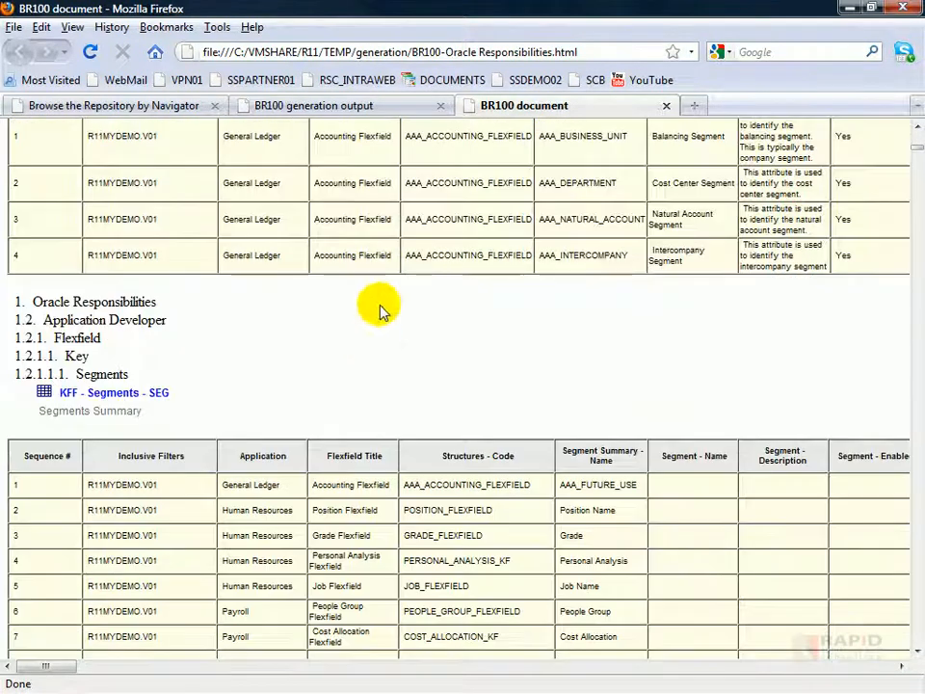
pyautogui.scroll(-2, 382, 327)
pyautogui.scroll(-11, 393, 261)
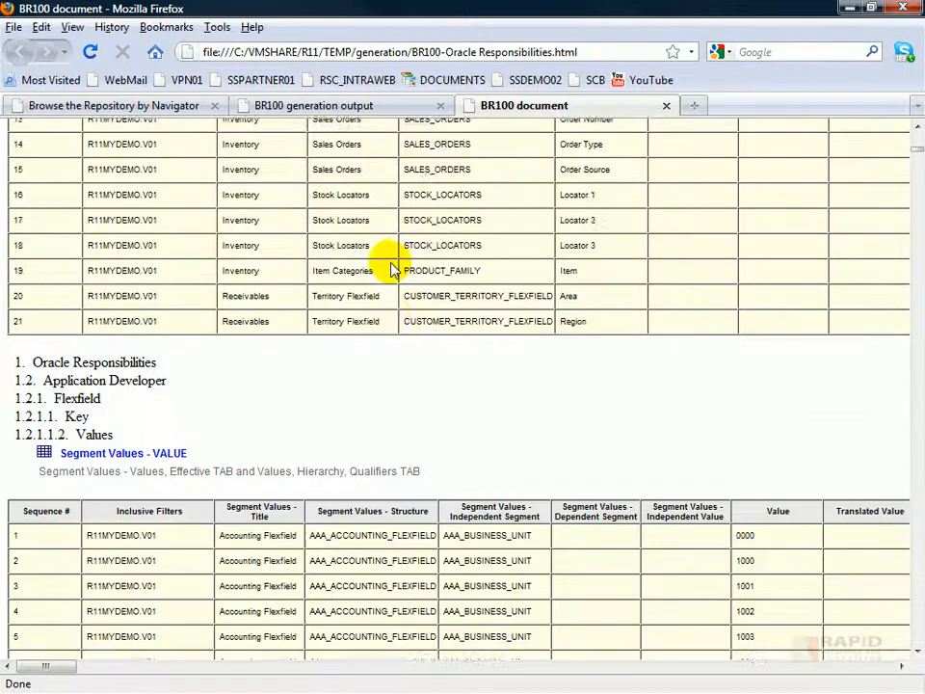
pyautogui.scroll(-8, 393, 270)
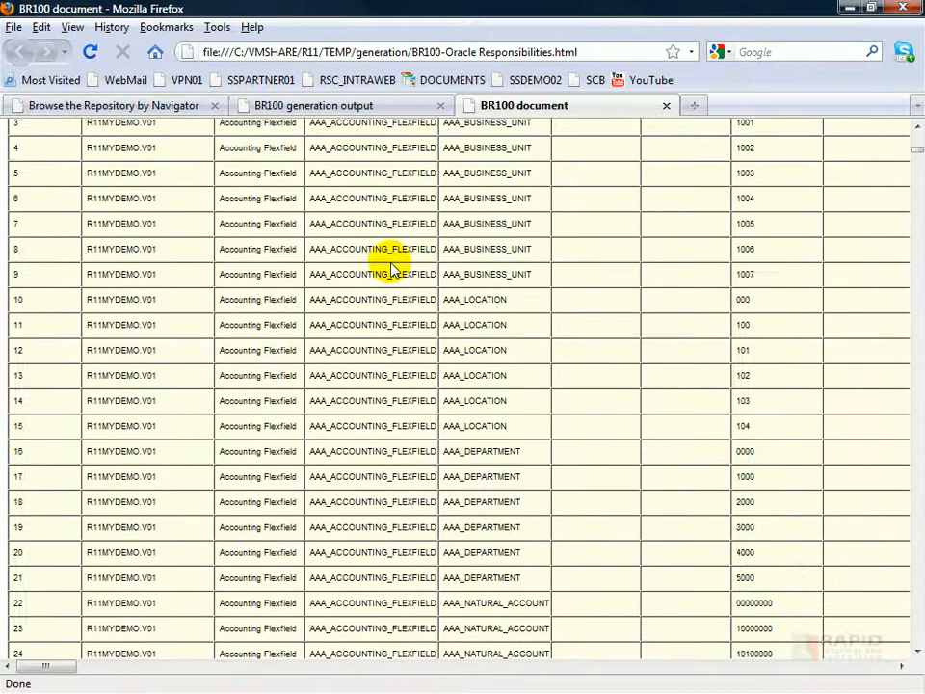